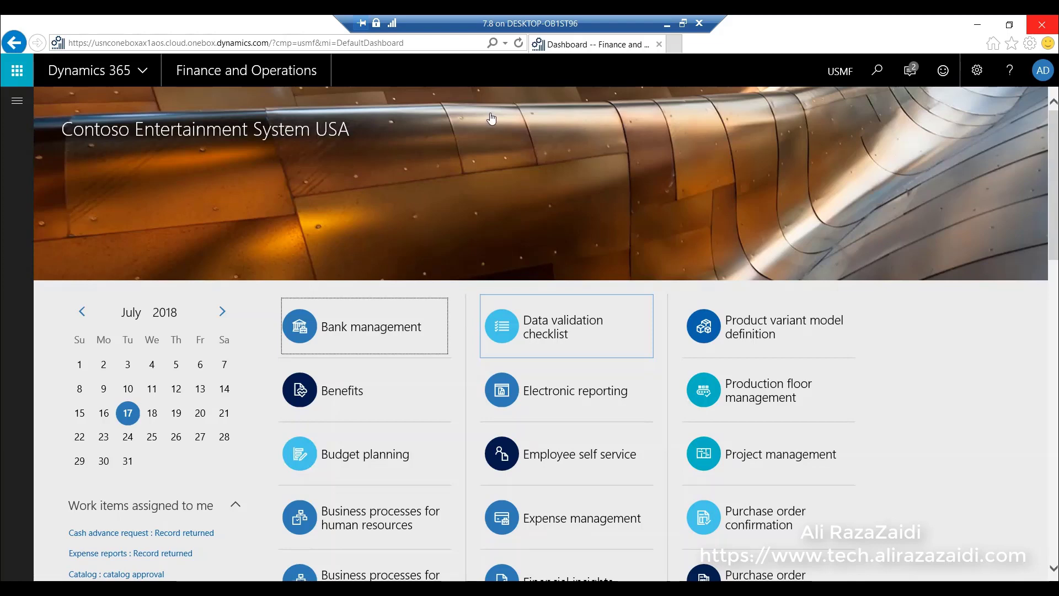
- Go to Product information management and open the All products and product masters list
click(15, 101)
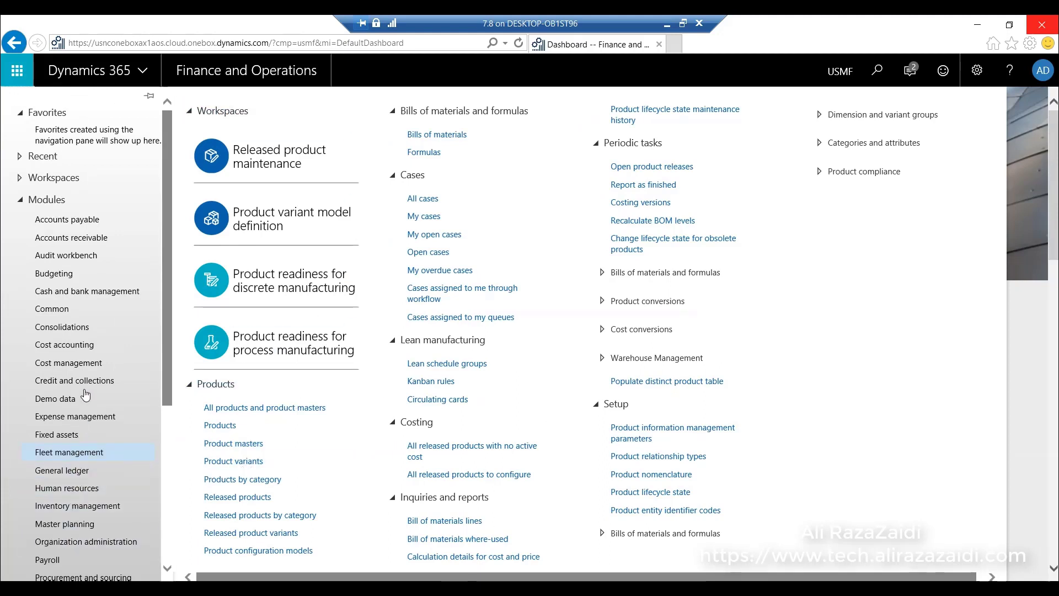
scroll(107, 398, down, 3)
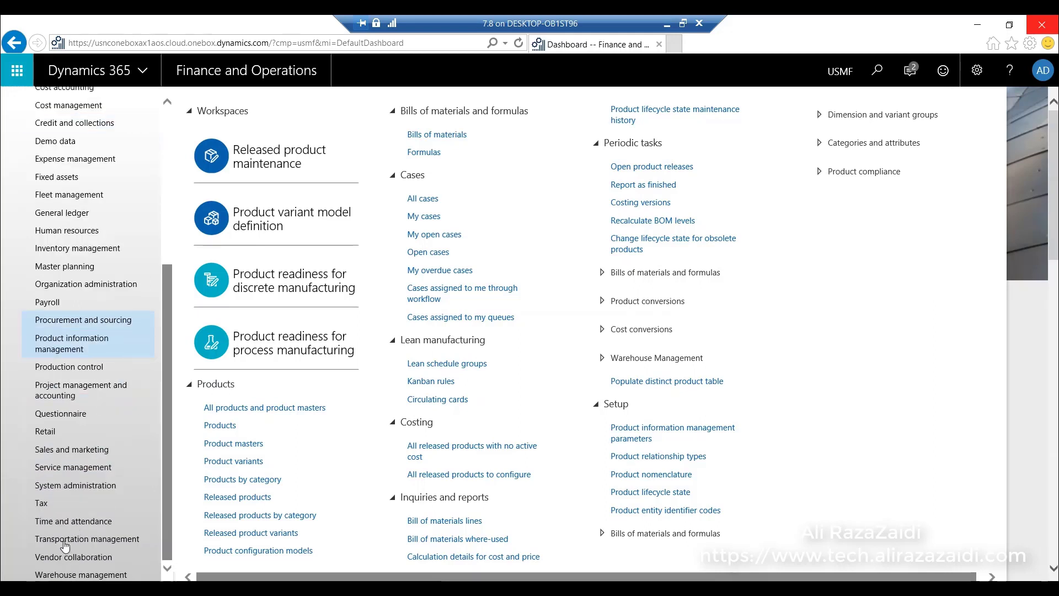
click(53, 347)
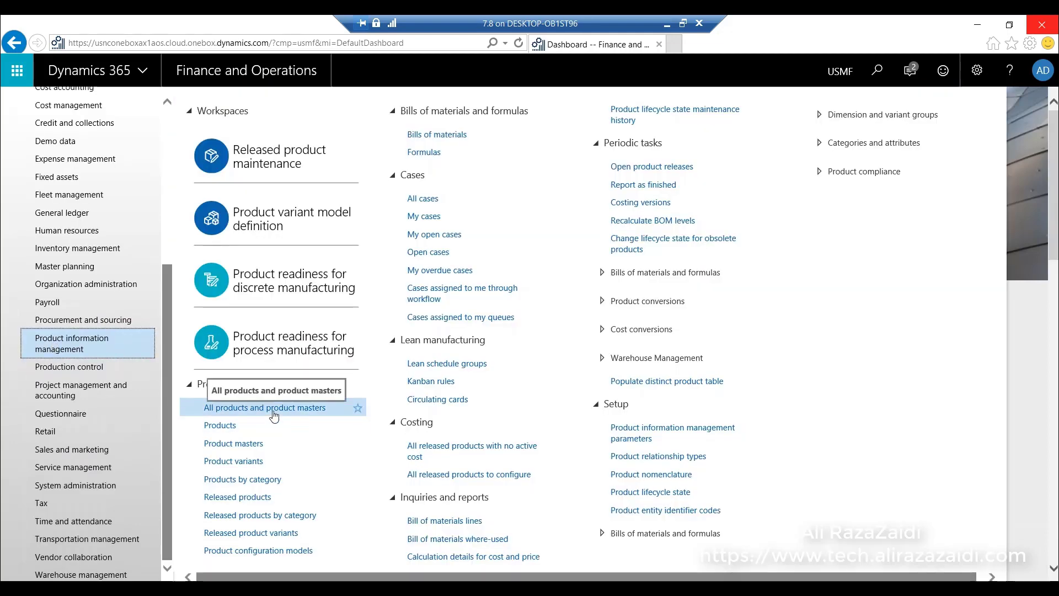
click(273, 412)
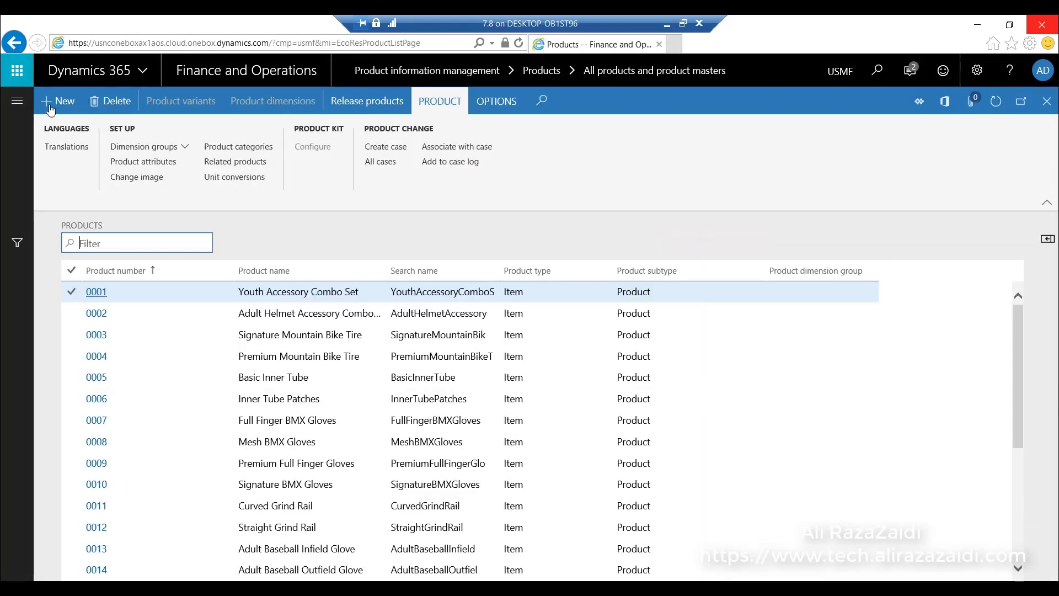
- Create a new item product with product name, search name and product number AL-103
click(54, 102)
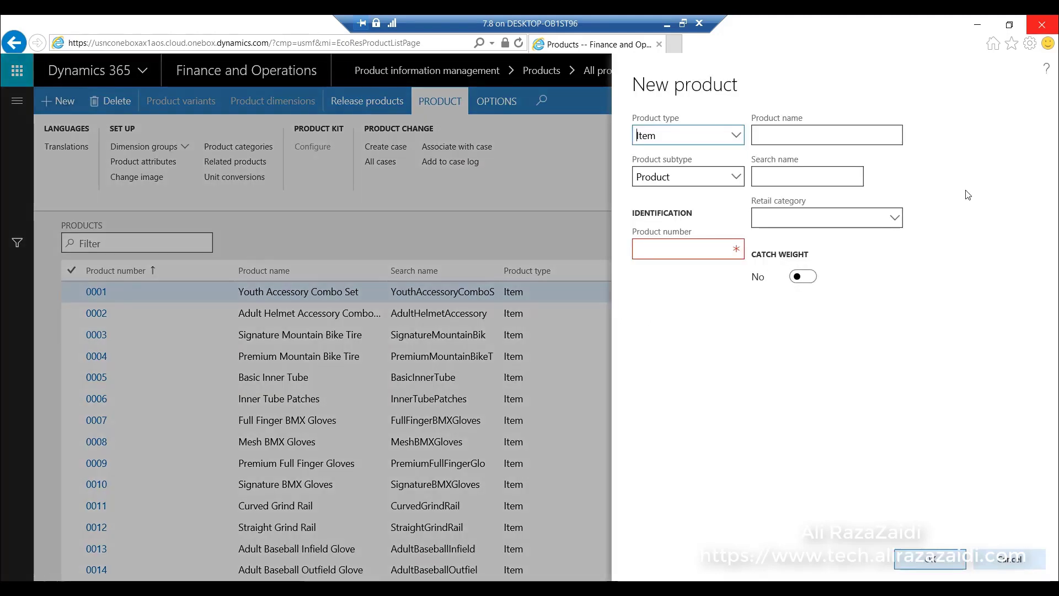
click(809, 132)
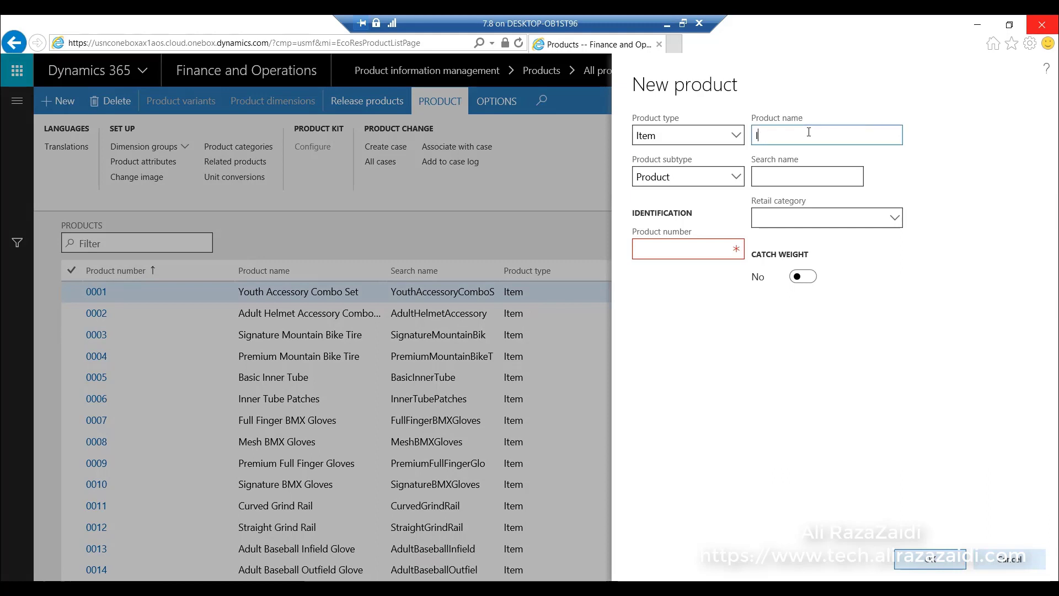
text(A)
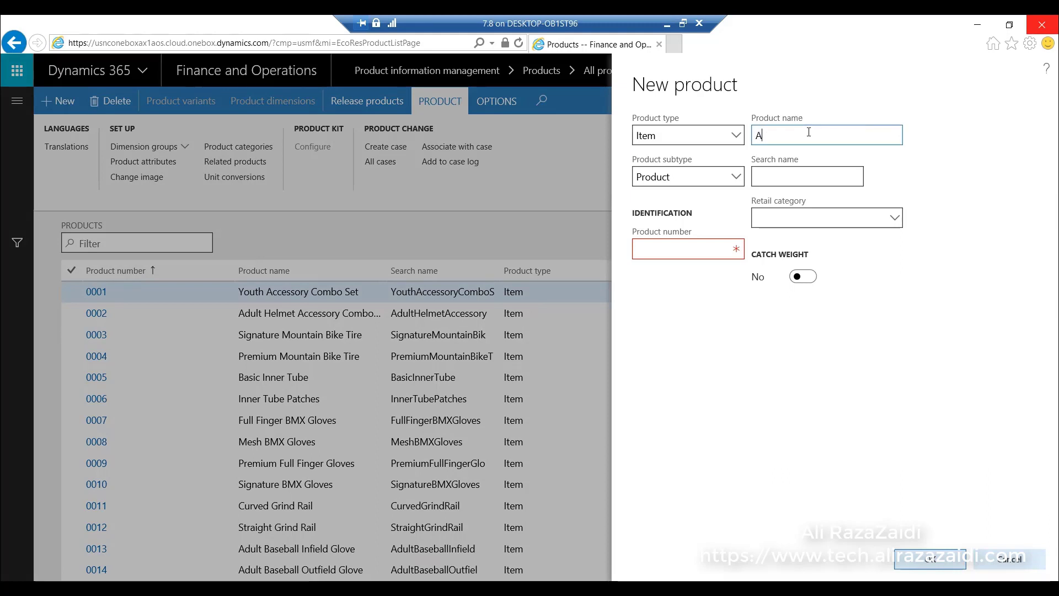
text(L-103)
key(Tab)
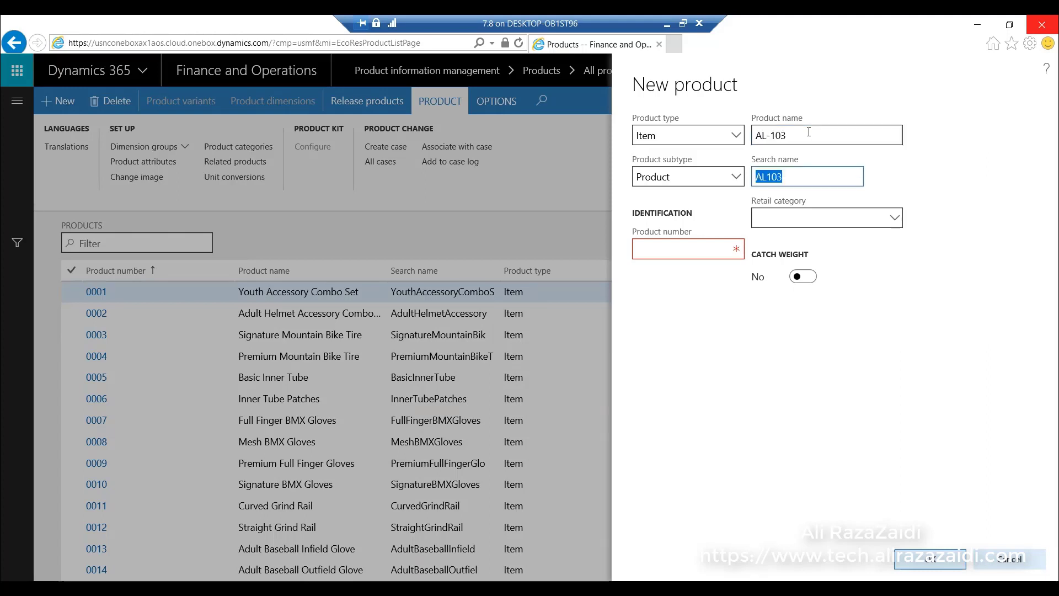
click(767, 180)
text(-)
click(684, 243)
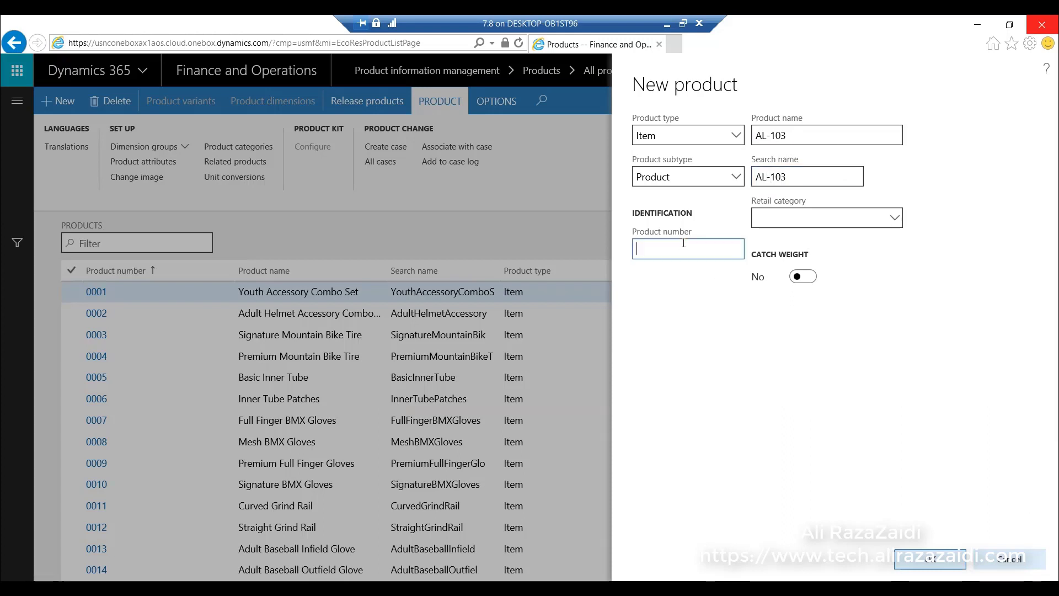
text(A)
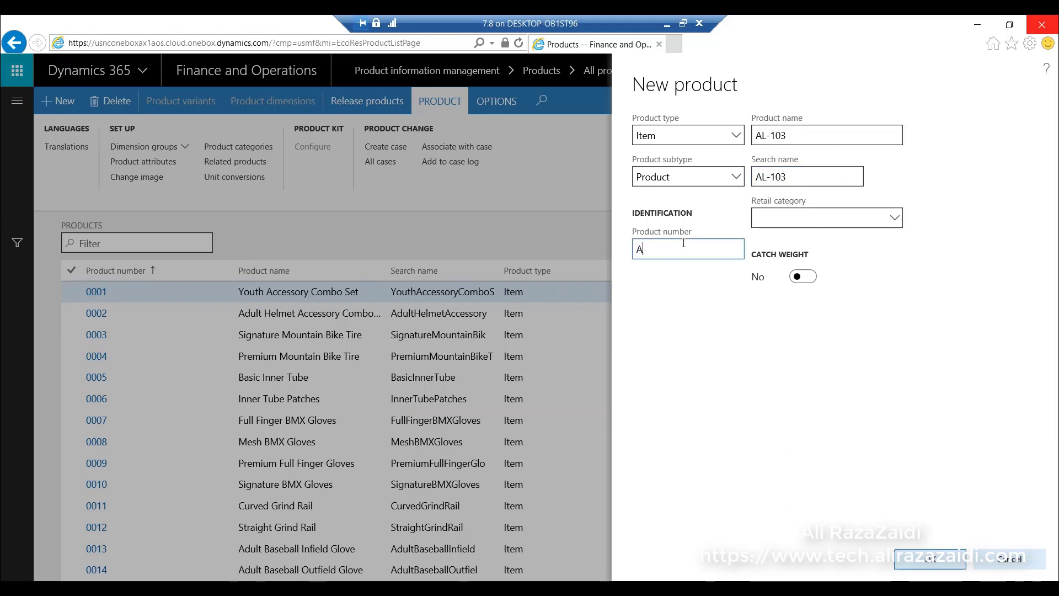
text(L-103)
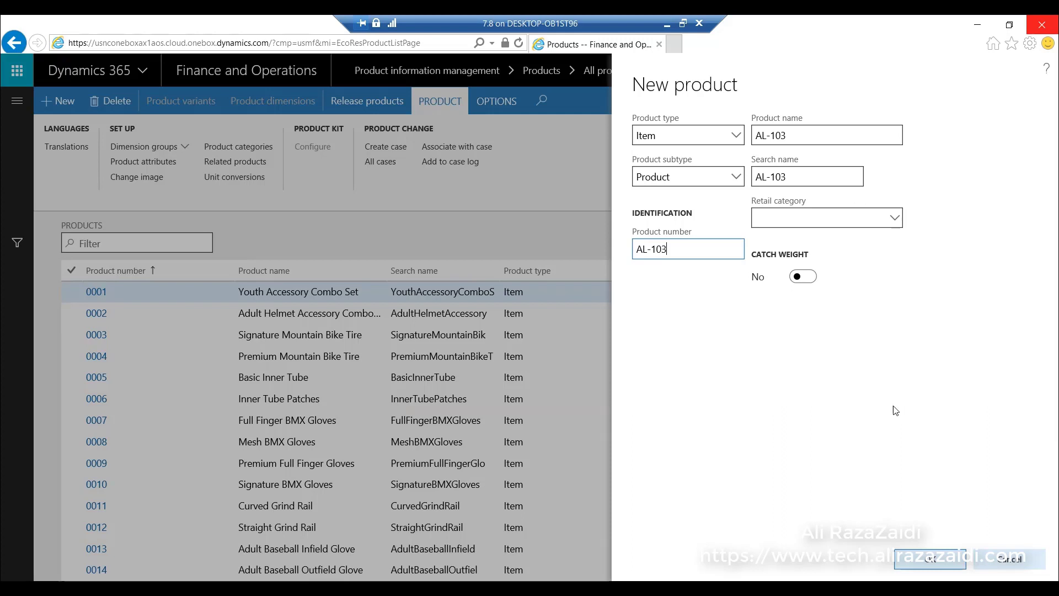
click(955, 563)
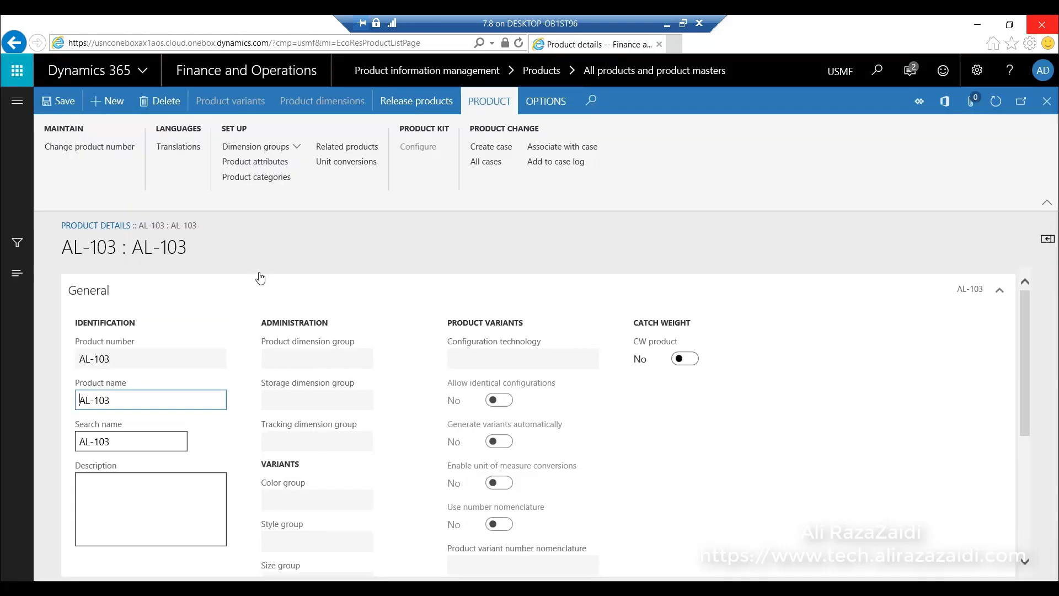
- Assign storage dimension group SiteWH and tracking dimension group None to AL-103
click(299, 147)
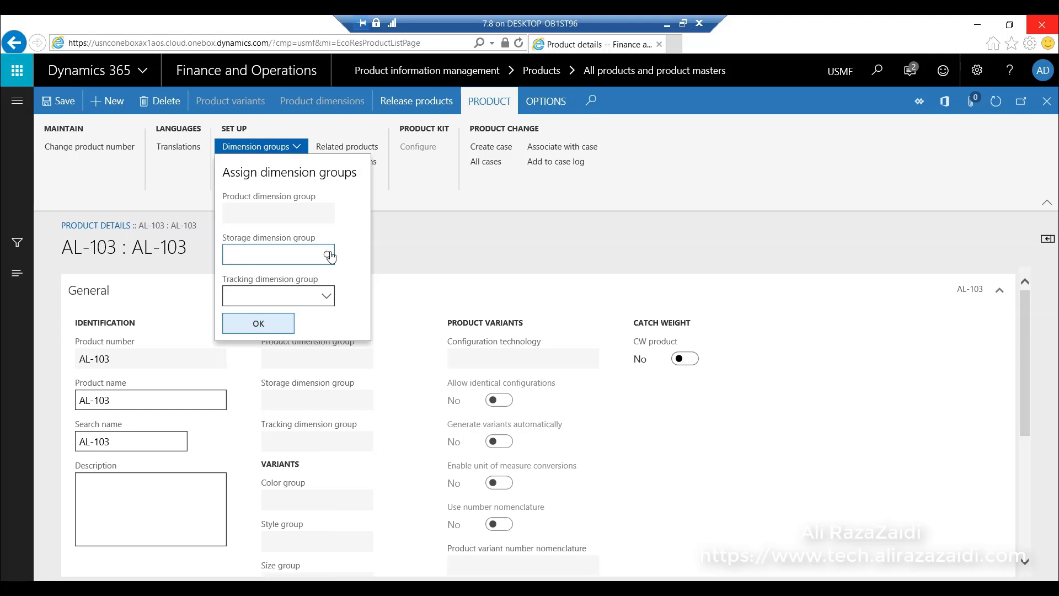
click(329, 256)
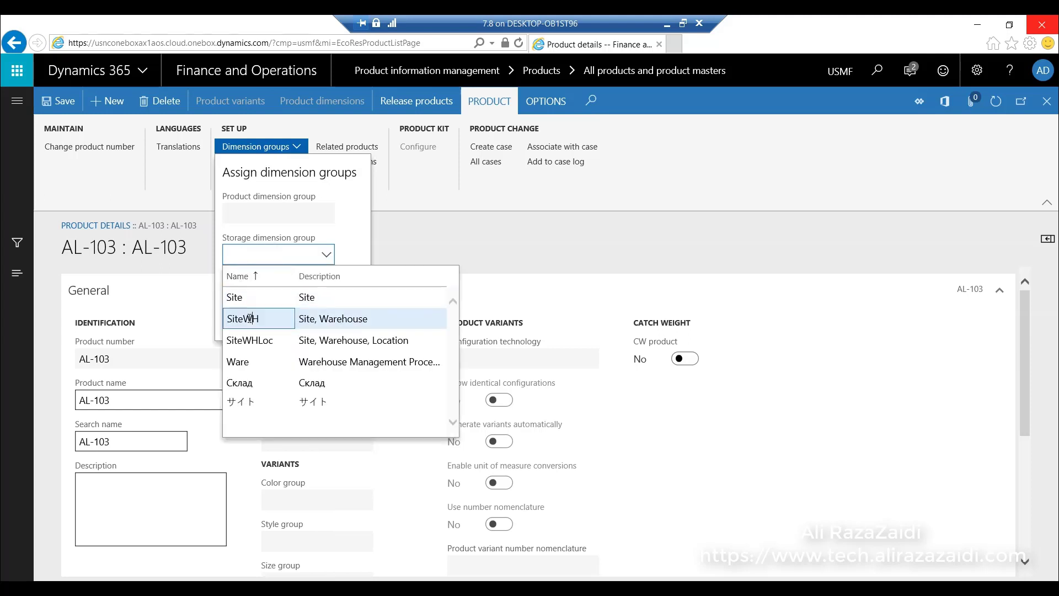
click(250, 321)
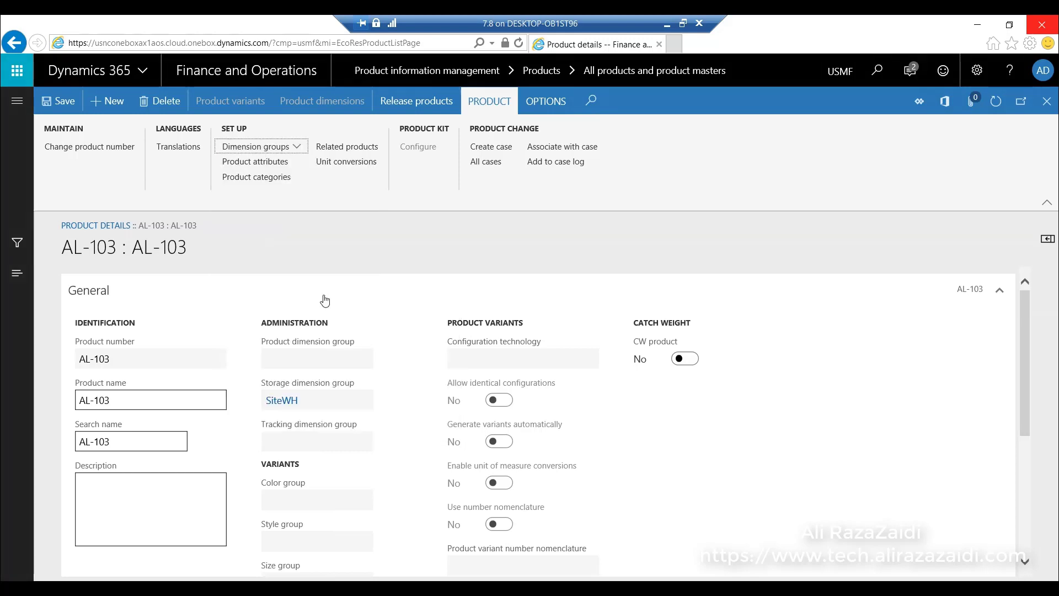
click(274, 149)
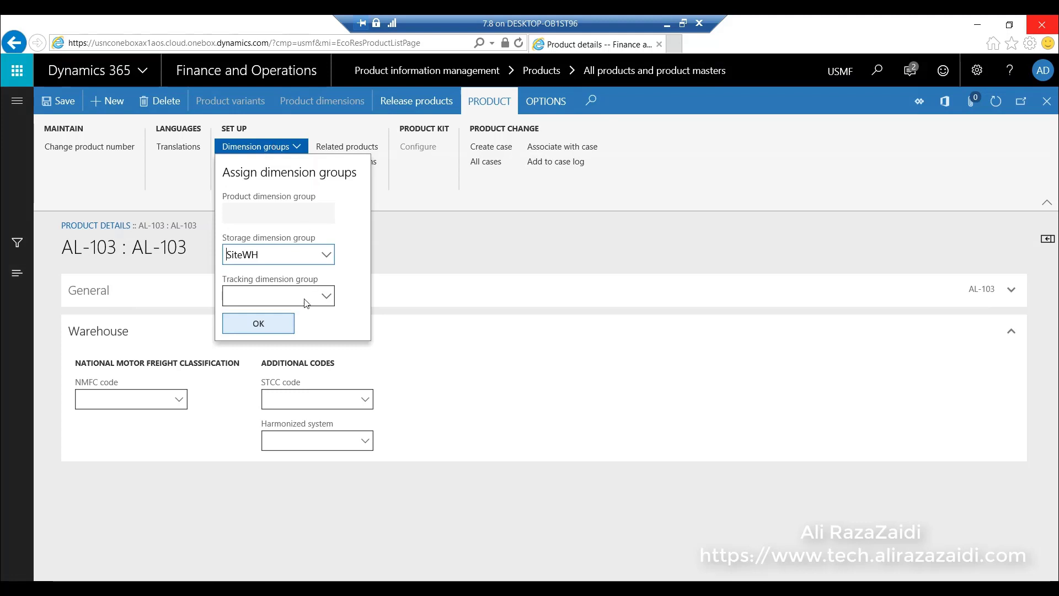
click(326, 298)
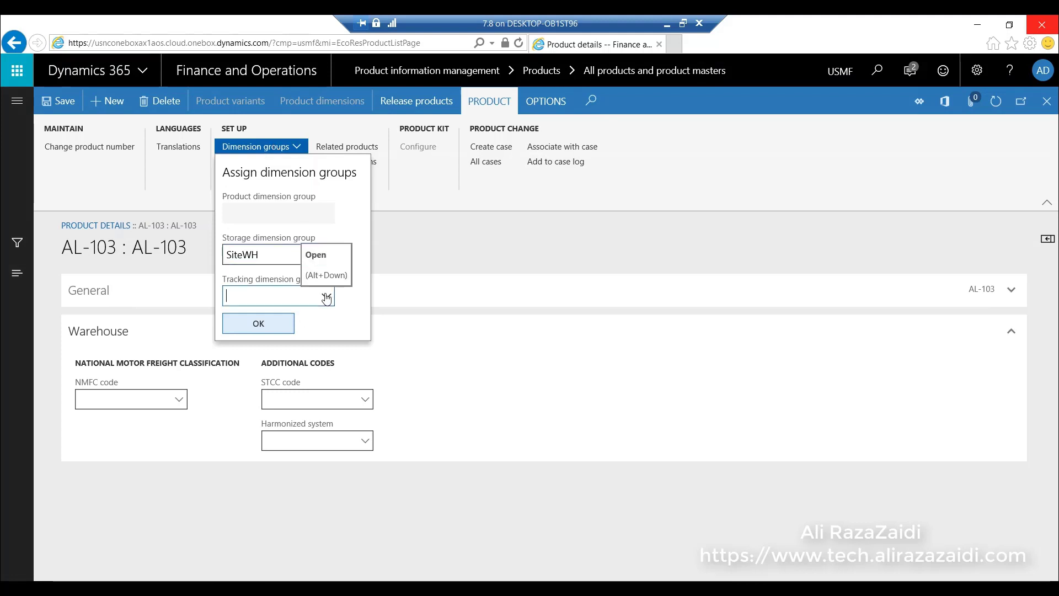
click(327, 299)
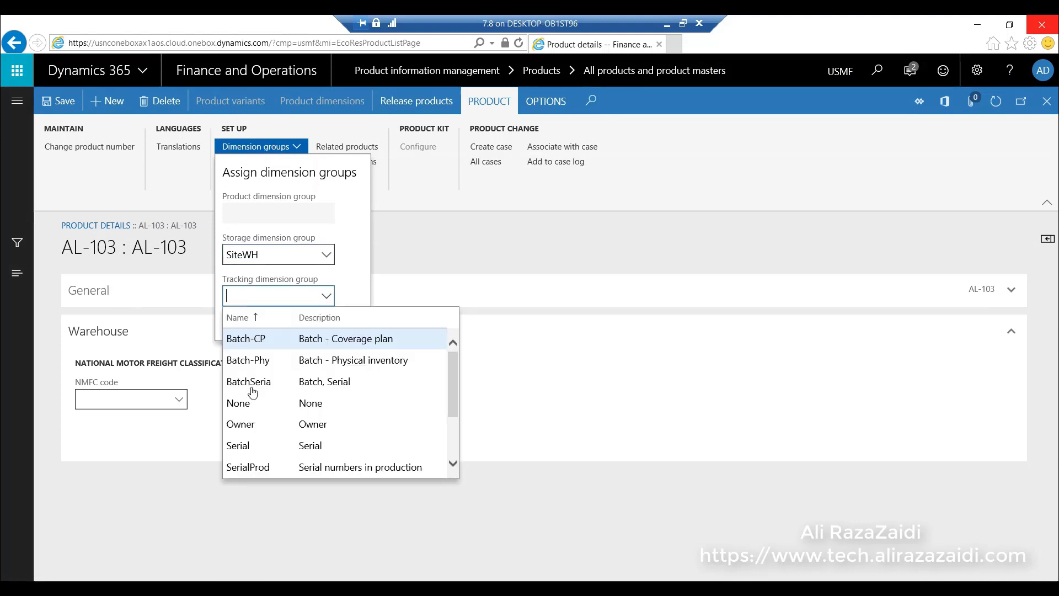
click(246, 404)
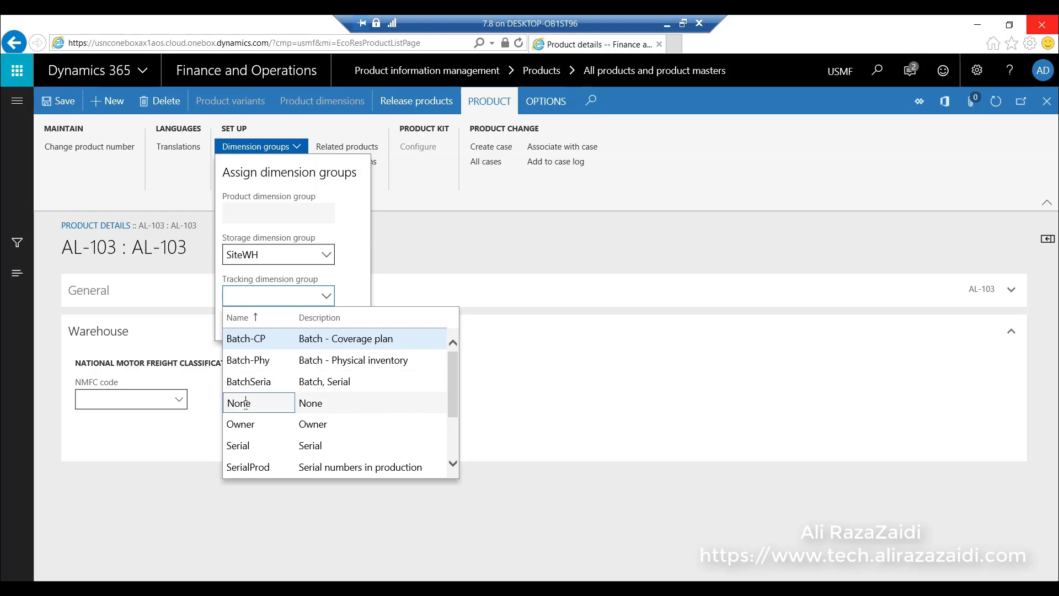
click(246, 403)
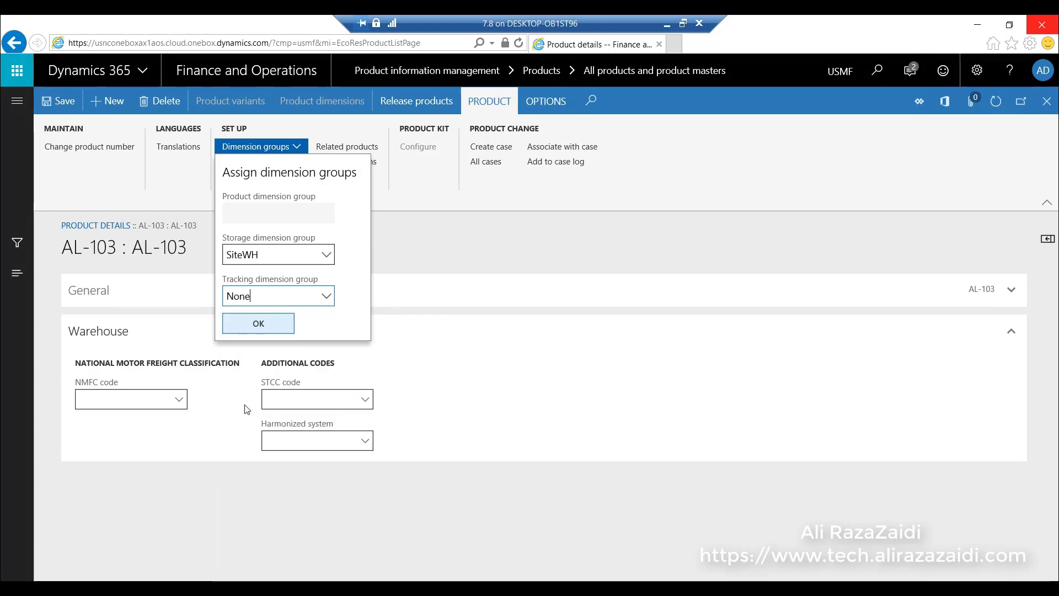
click(254, 328)
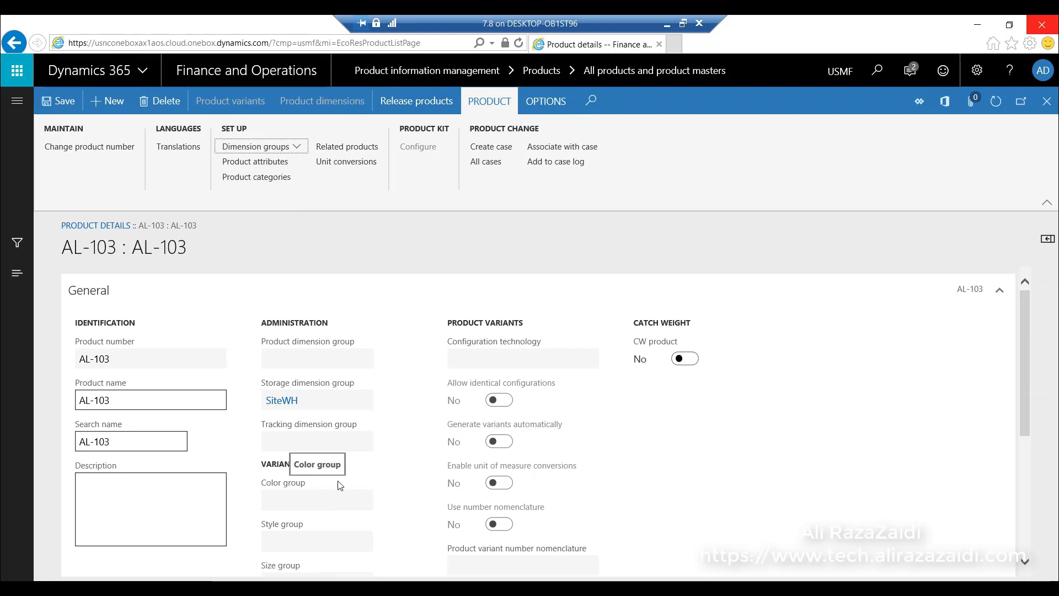
- Reapply None as the tracking dimension group and confirm the dimension groups
click(274, 155)
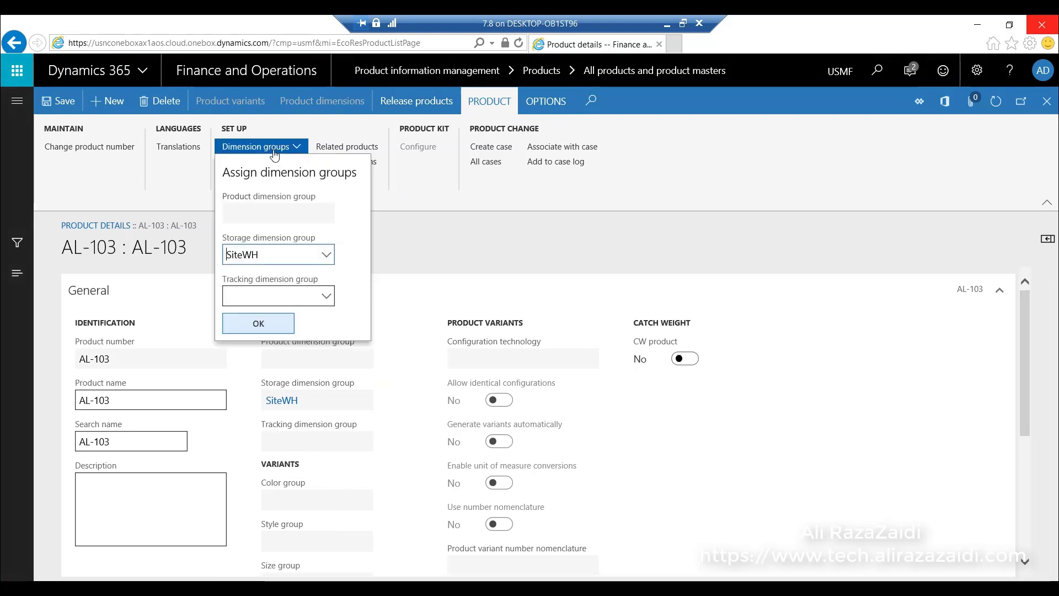
click(328, 300)
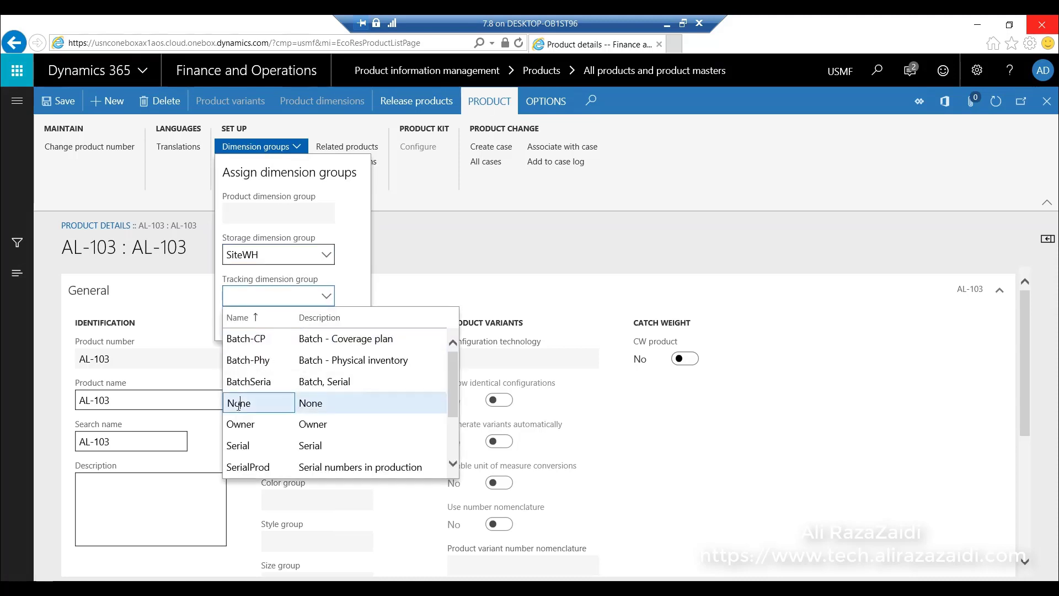
click(239, 404)
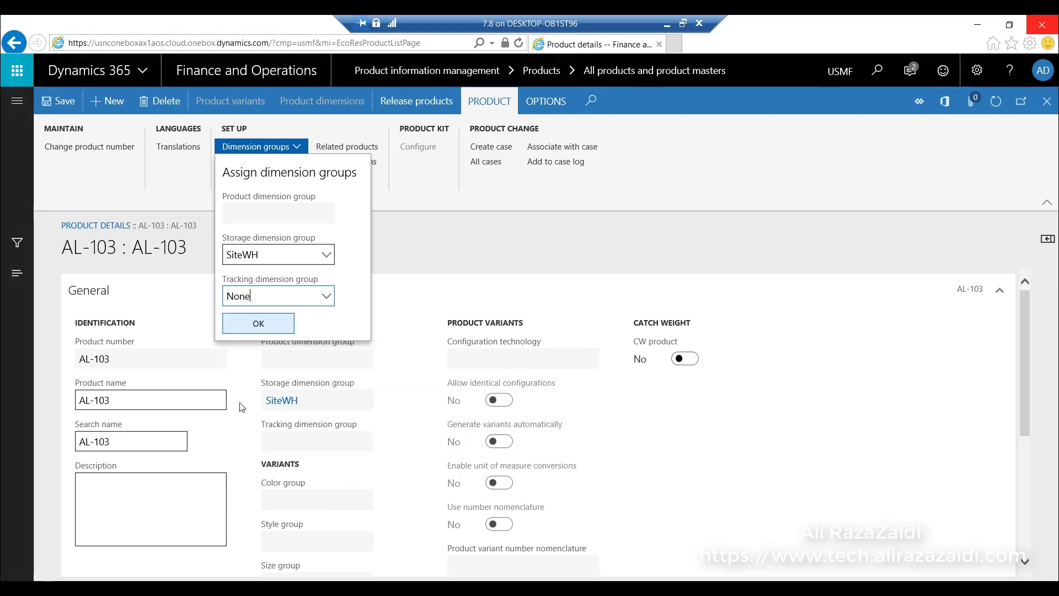
click(257, 327)
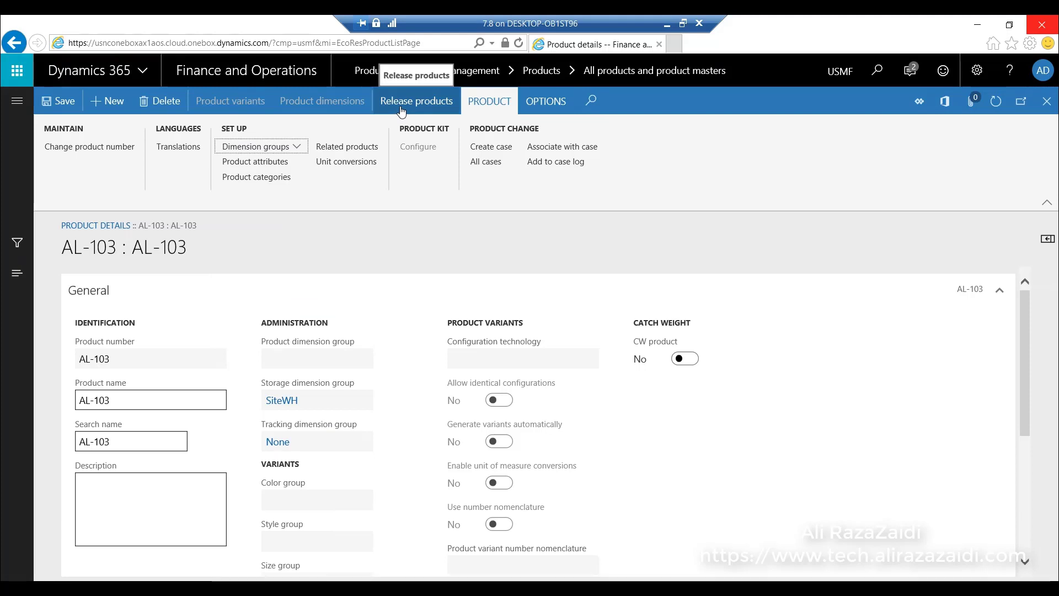
- Release product AL-103 to the USMF company through the Release products wizard
click(400, 102)
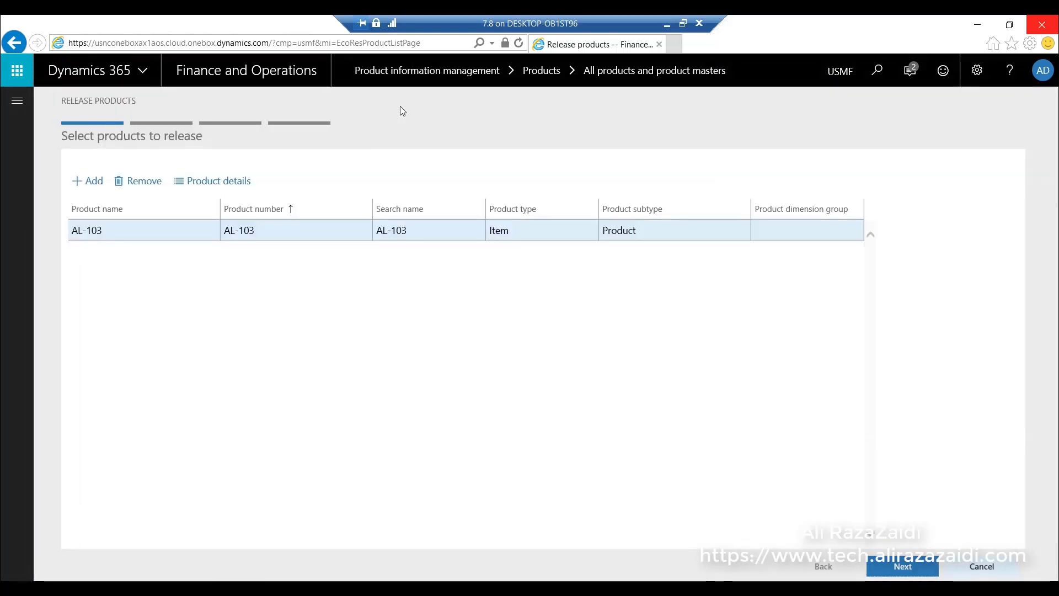
click(909, 564)
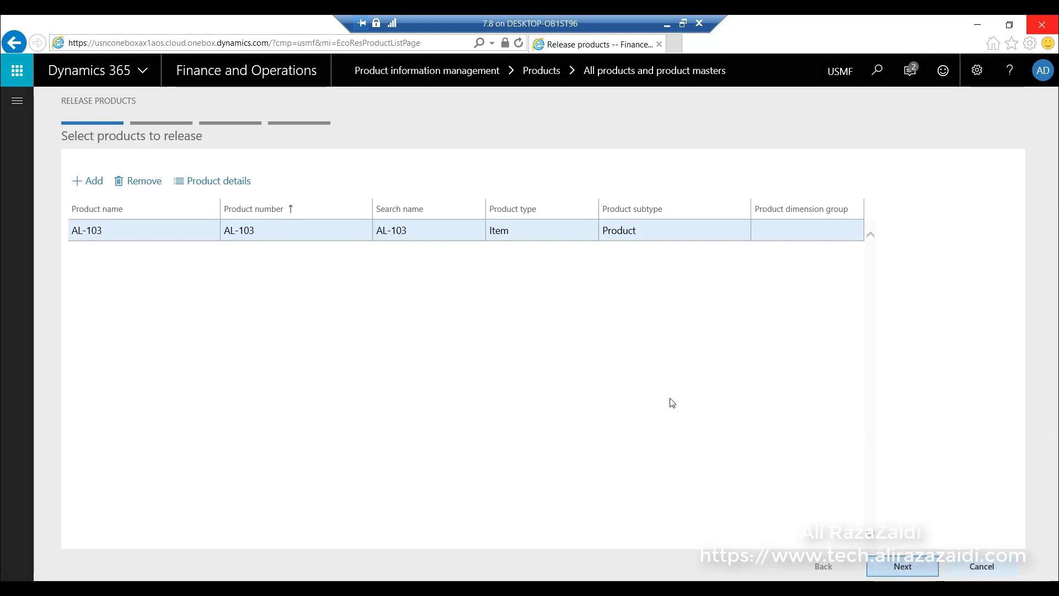
click(281, 378)
scroll(133, 472, down, 3)
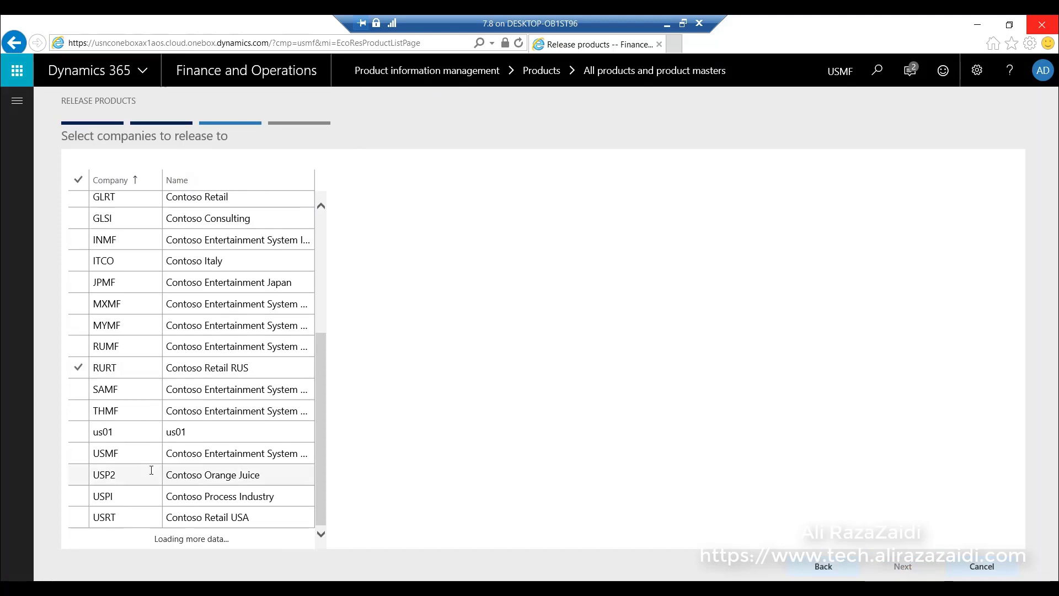
click(80, 475)
click(80, 475)
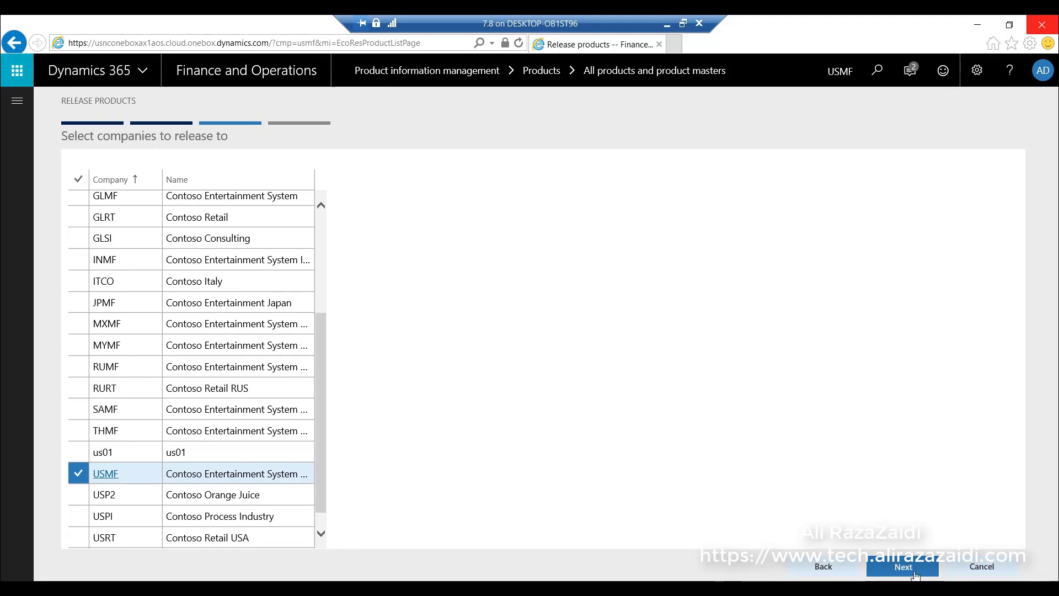
key(Return)
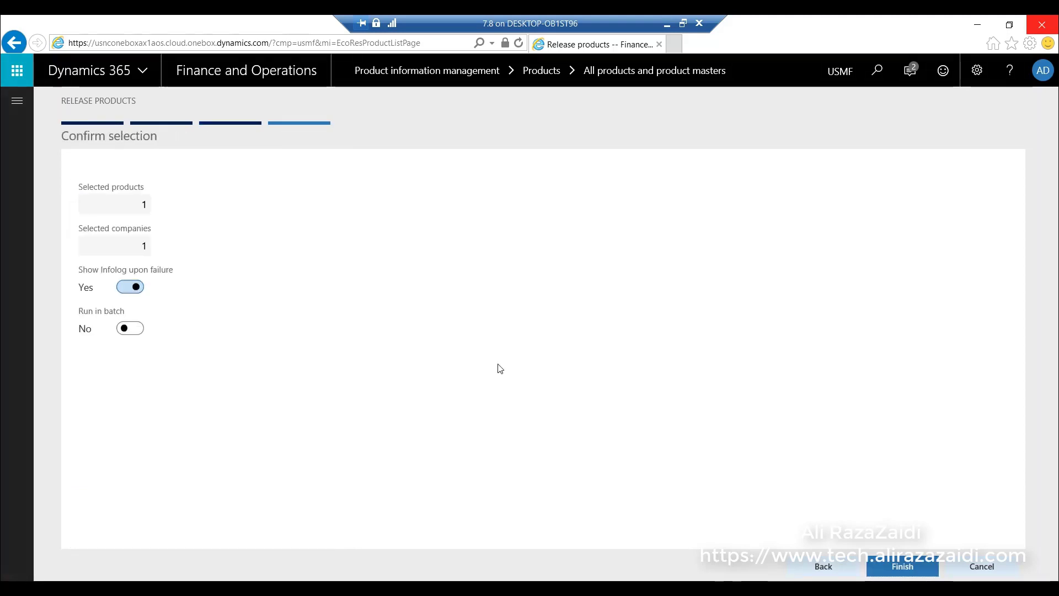
click(900, 561)
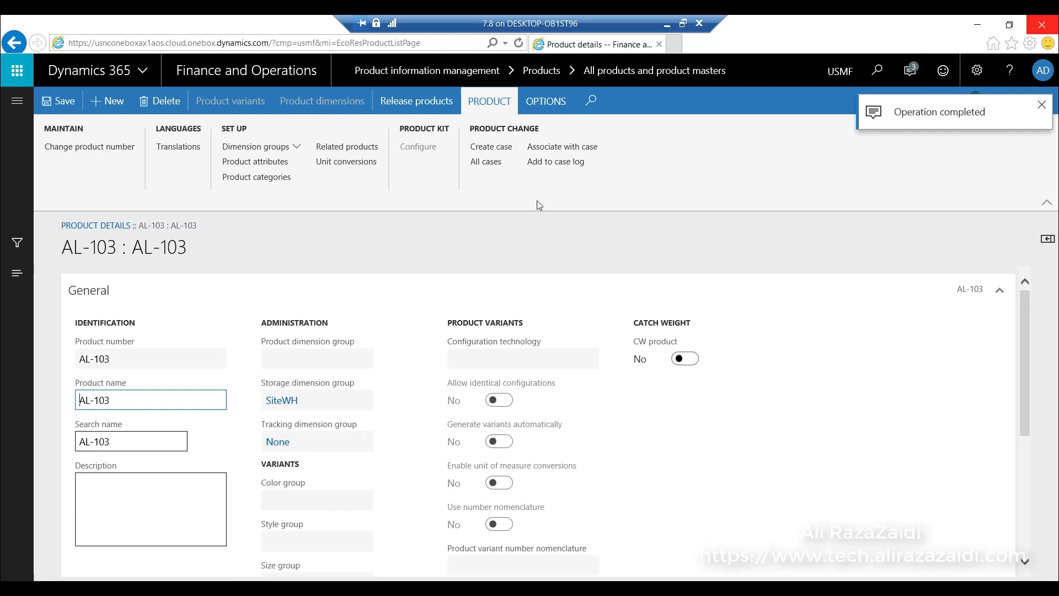
- Open Released products and filter the Item number column to AL-103
click(16, 109)
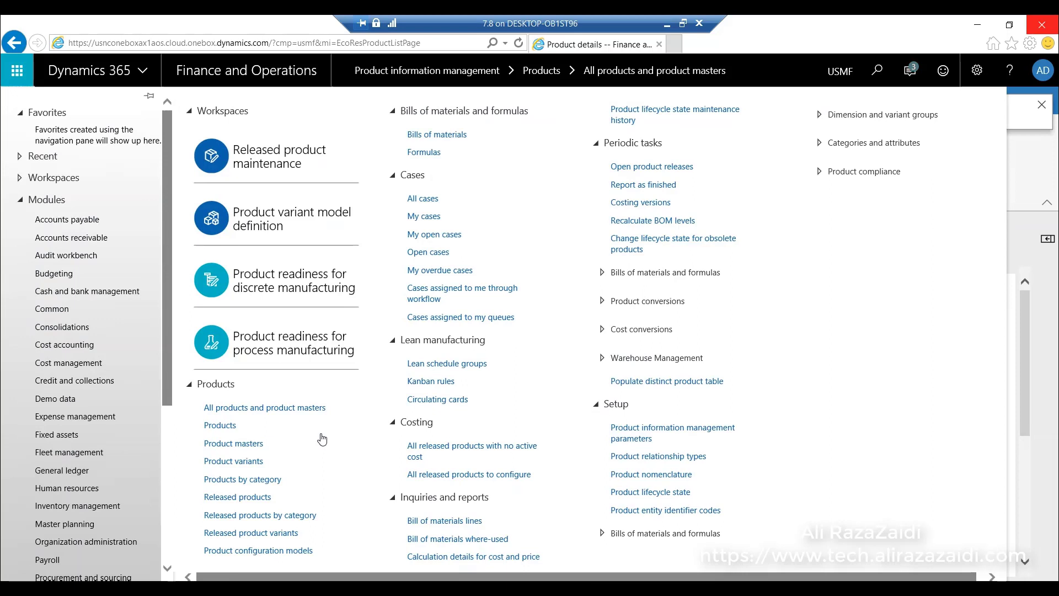
mouse_move(237, 497)
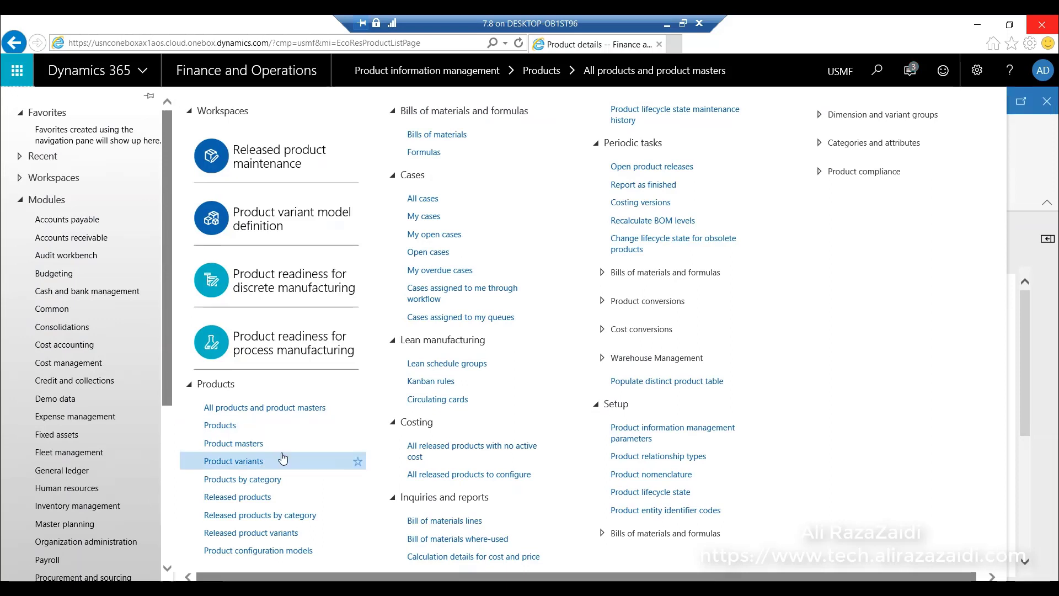
click(264, 497)
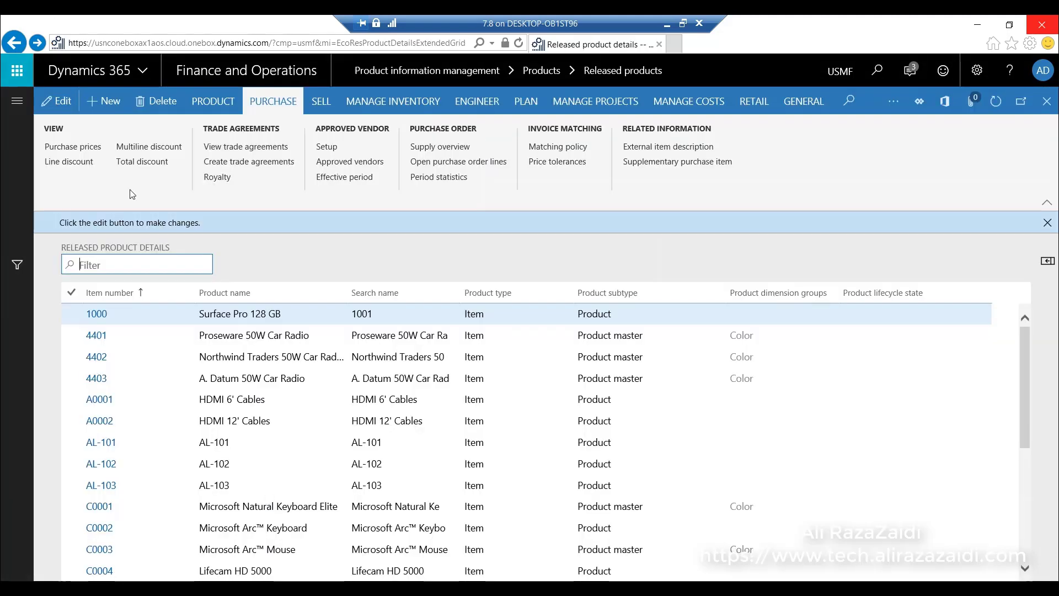
click(104, 295)
text(aL)
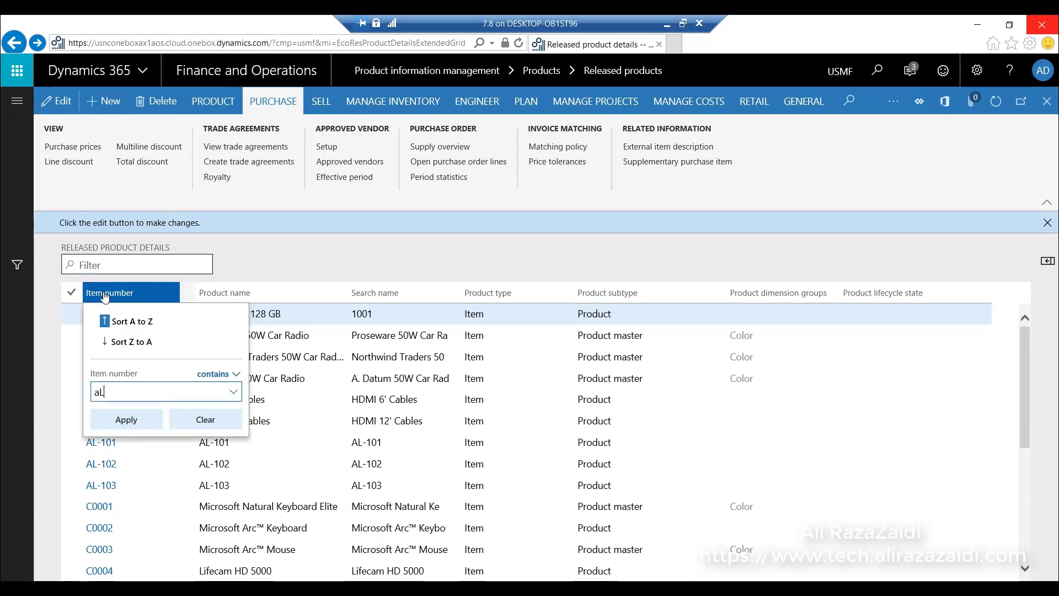
key(BackSpace)
key(BackSpace)
text(L)
text(-11)
key(Return)
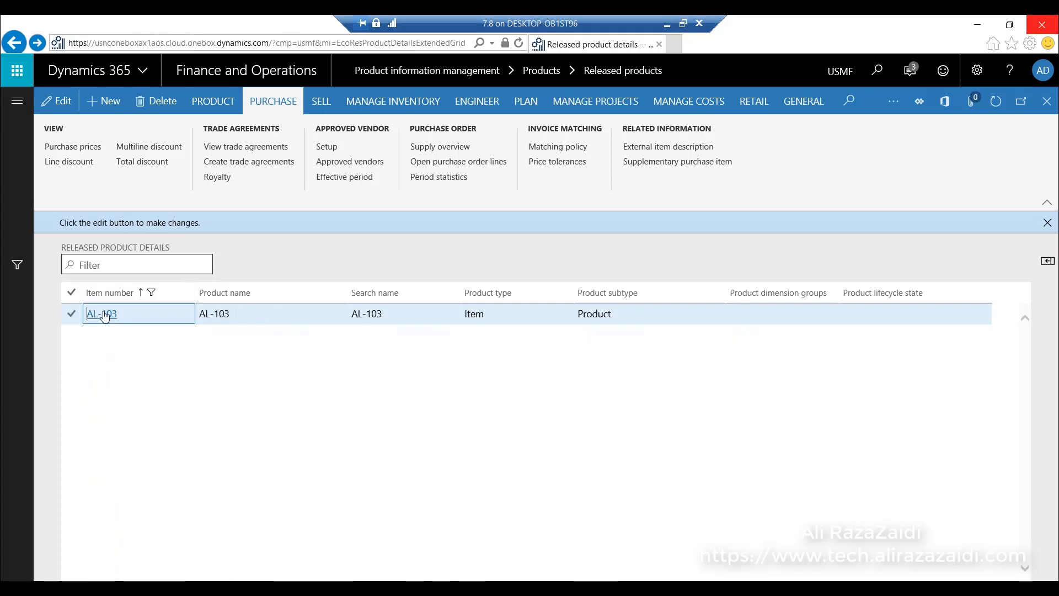
- Open released product AL-103 for editing and choose FIFO as its item model group
click(101, 313)
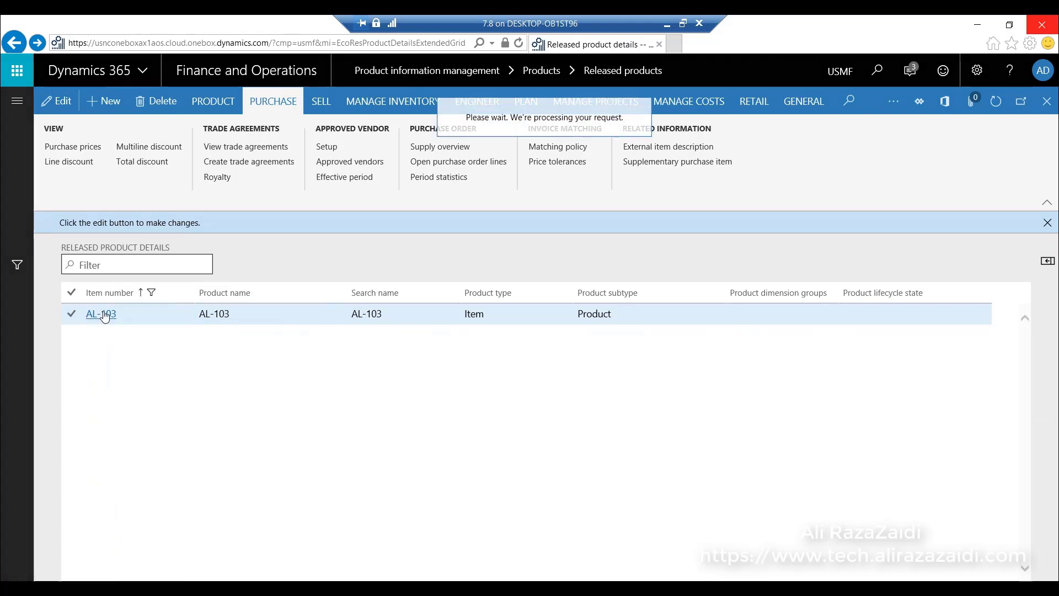
click(56, 100)
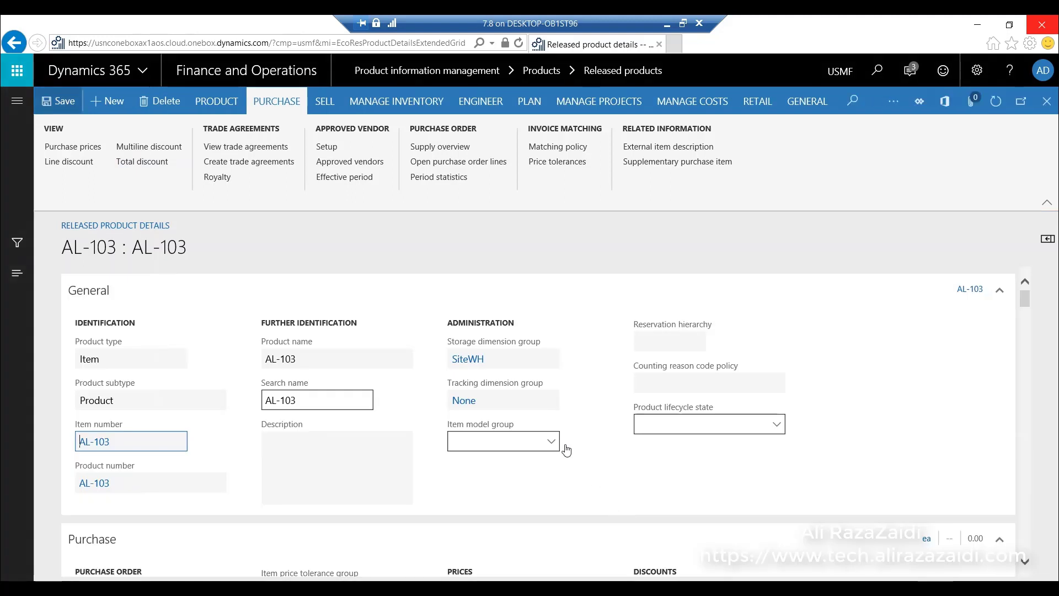
click(553, 443)
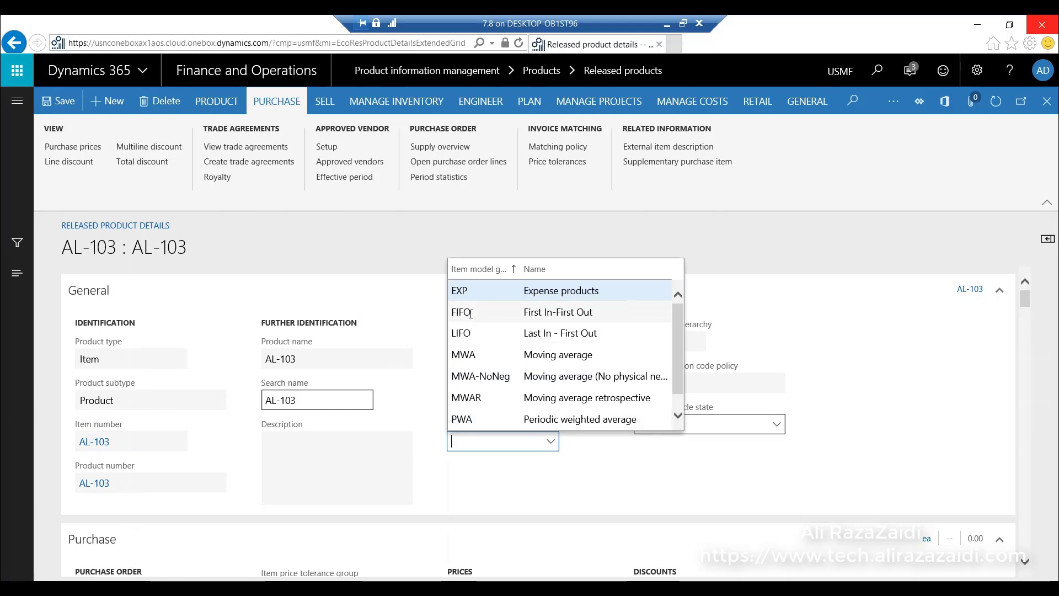
click(470, 312)
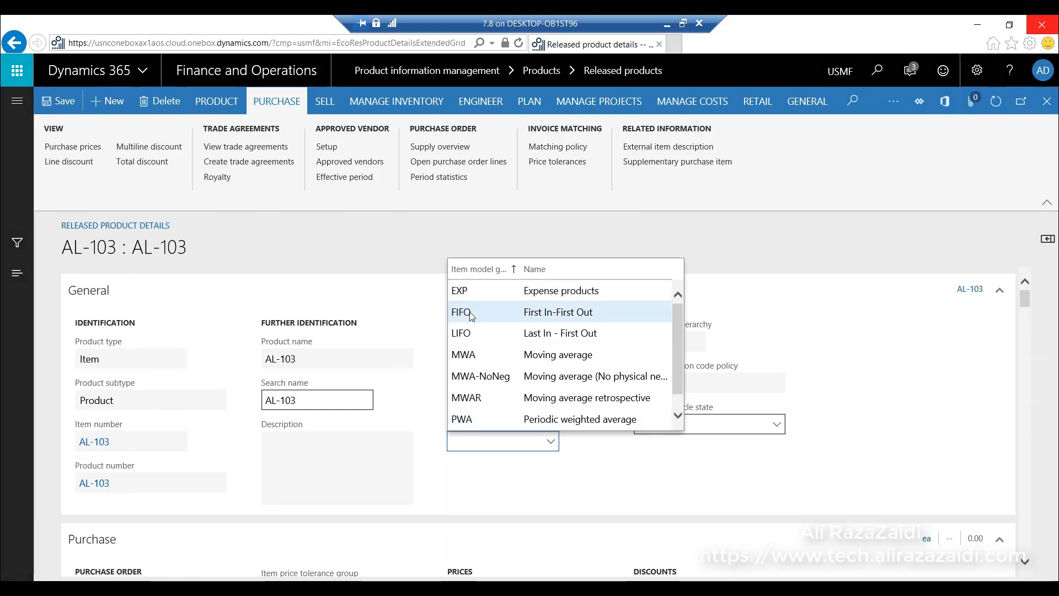
scroll(499, 490, down, 2)
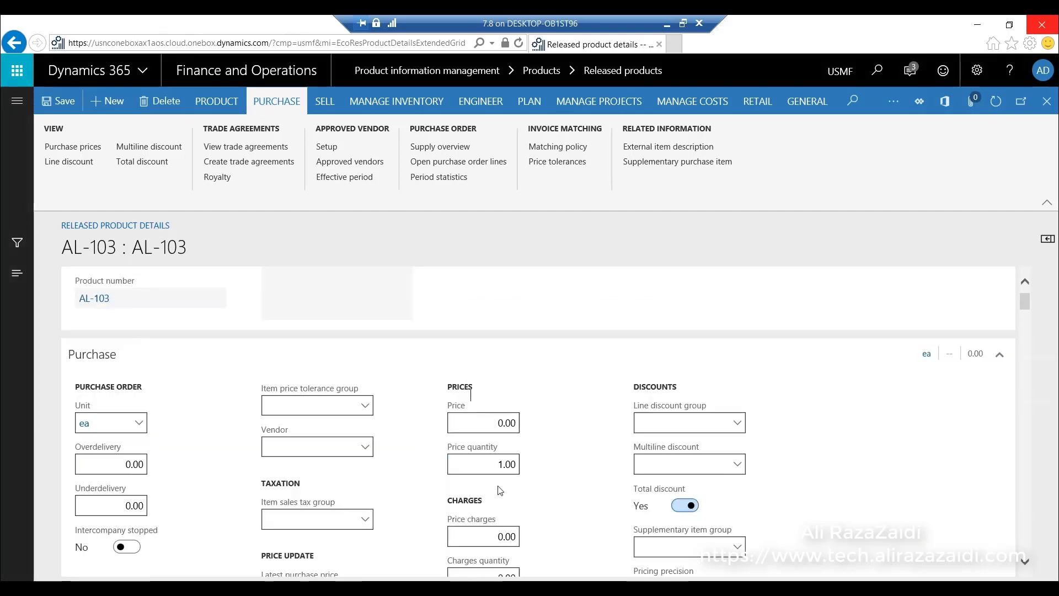
scroll(226, 441, down, 2)
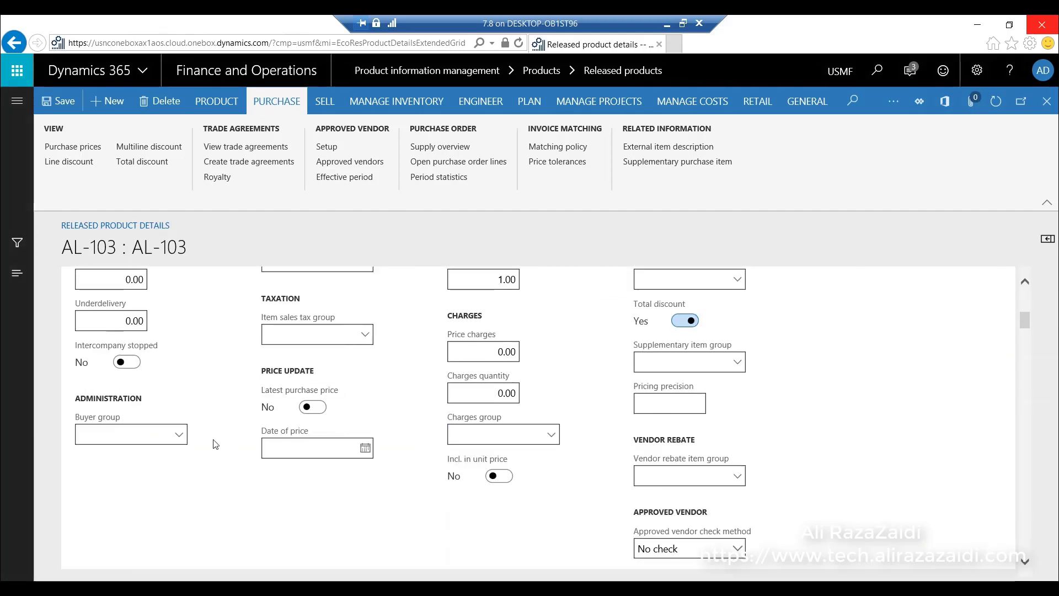
scroll(211, 445, down, 2)
scroll(211, 444, down, 1)
scroll(211, 445, down, 2)
scroll(211, 445, down, 2)
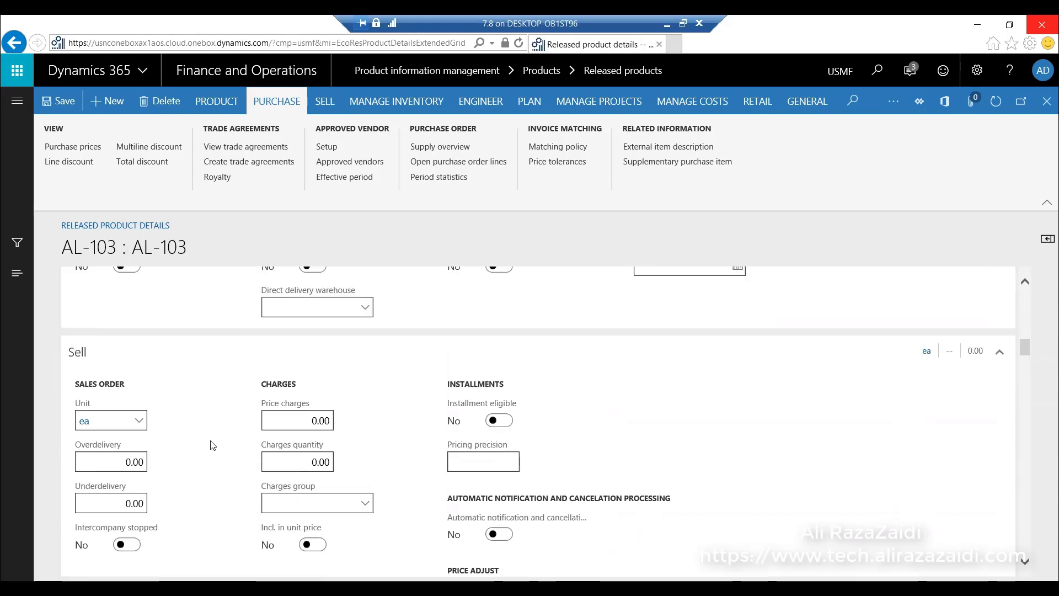
scroll(211, 444, down, 2)
scroll(211, 445, down, 2)
scroll(212, 445, down, 2)
scroll(211, 445, down, 2)
scroll(212, 444, down, 1)
scroll(211, 445, down, 1)
scroll(211, 444, down, 2)
scroll(211, 445, down, 1)
scroll(212, 445, down, 1)
scroll(211, 444, down, 2)
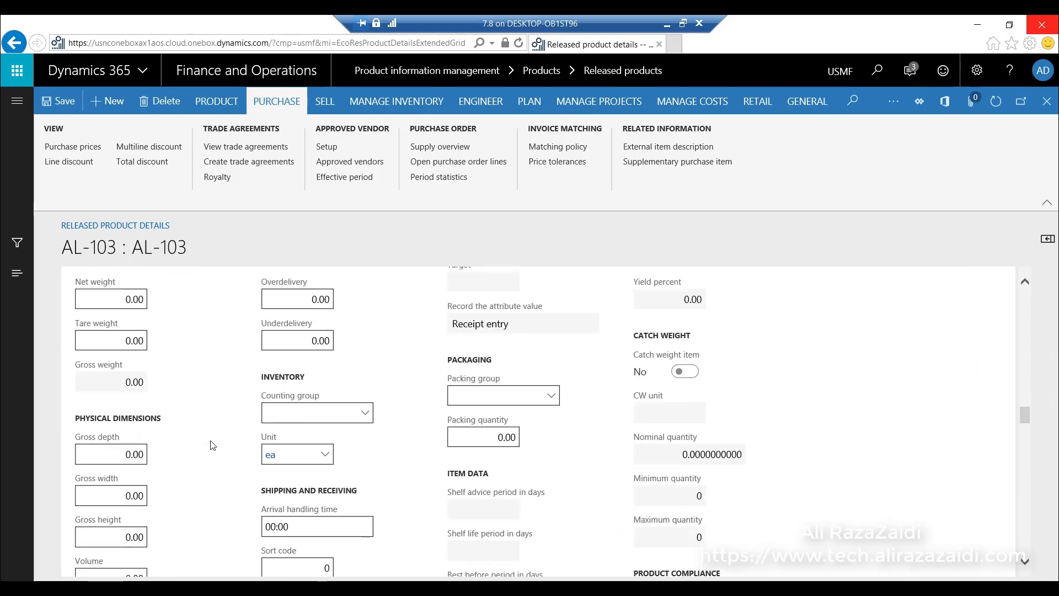
scroll(211, 445, down, 2)
scroll(211, 446, down, 2)
scroll(212, 446, down, 1)
scroll(213, 446, down, 2)
scroll(211, 446, down, 2)
scroll(212, 447, down, 2)
scroll(212, 446, down, 1)
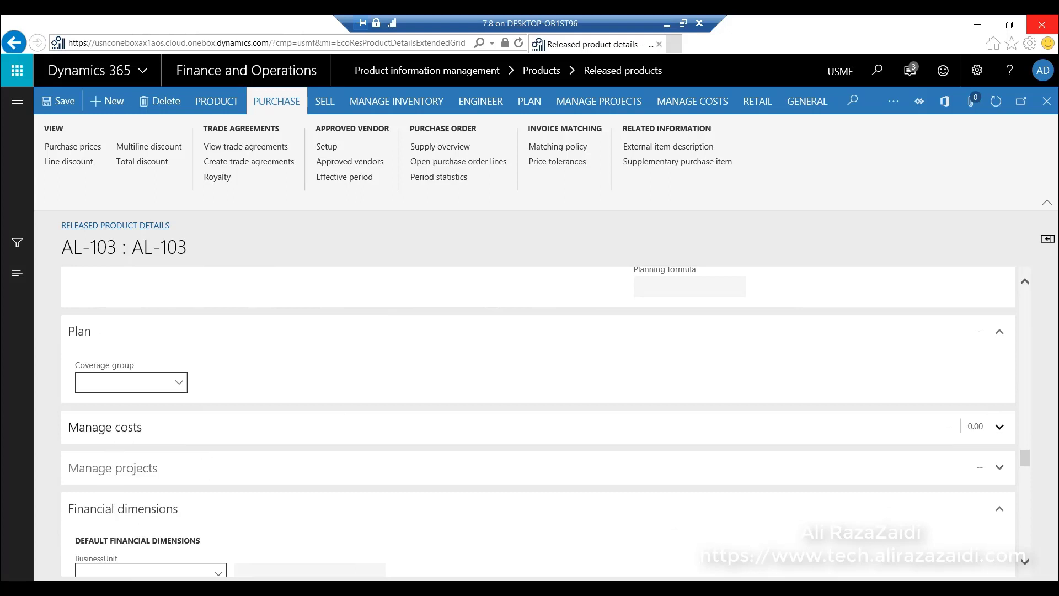
- Set the Manage costs item group of AL-103 to Audio and save
click(1000, 428)
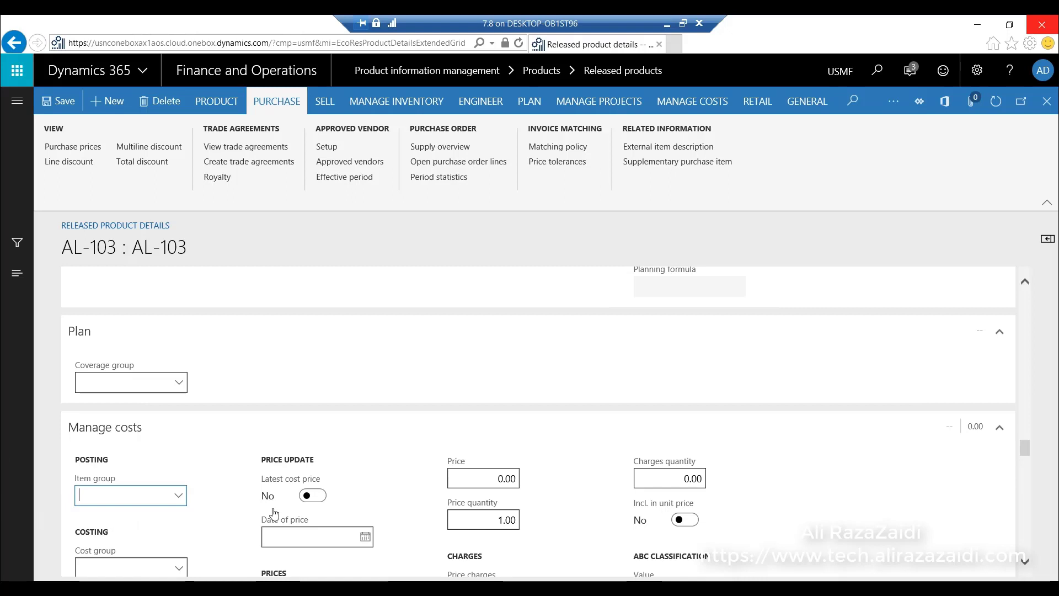
click(177, 497)
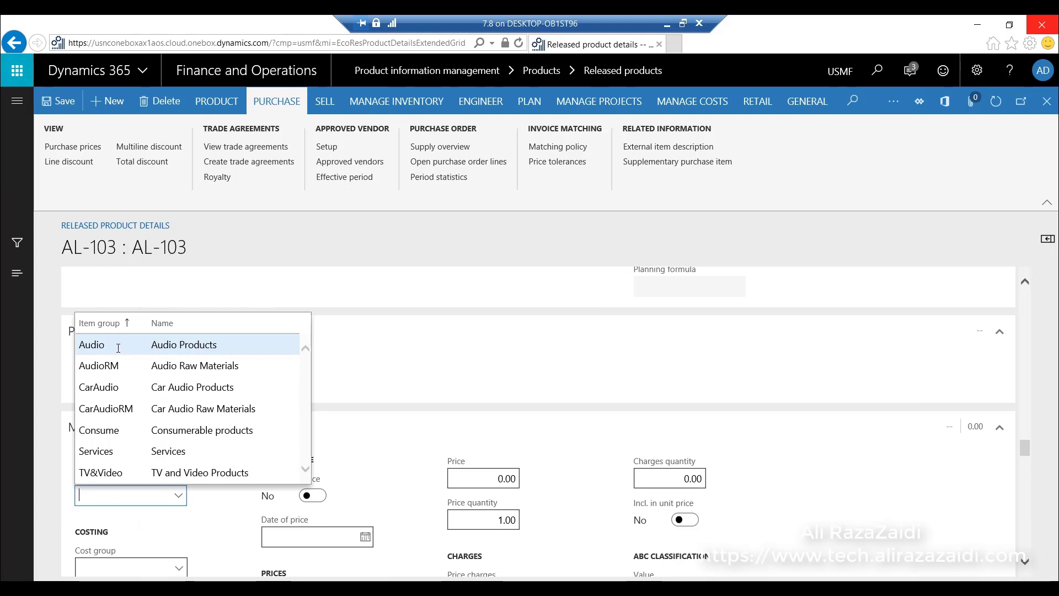
click(116, 348)
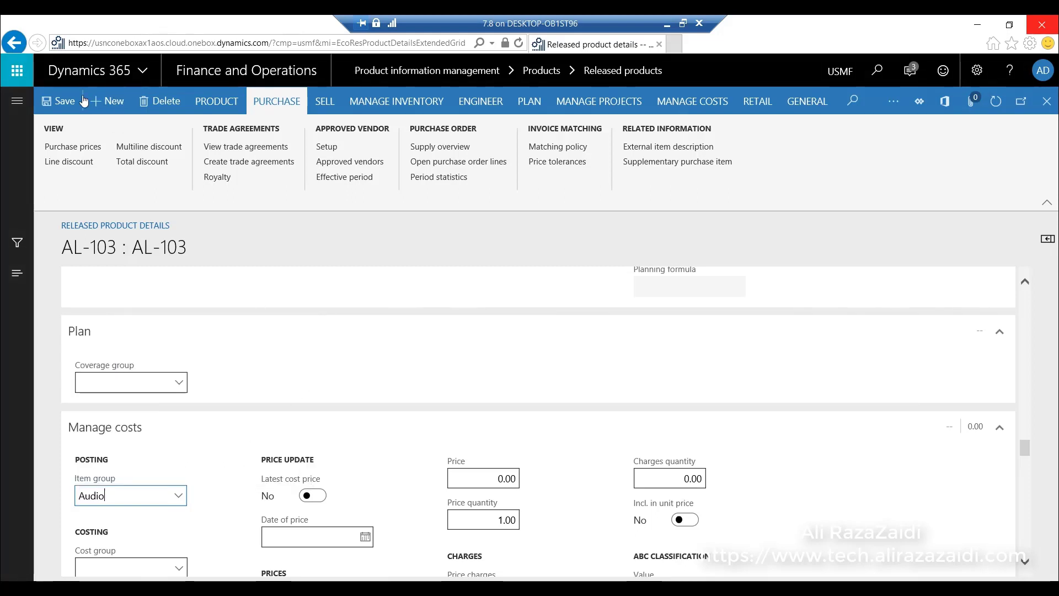
click(51, 105)
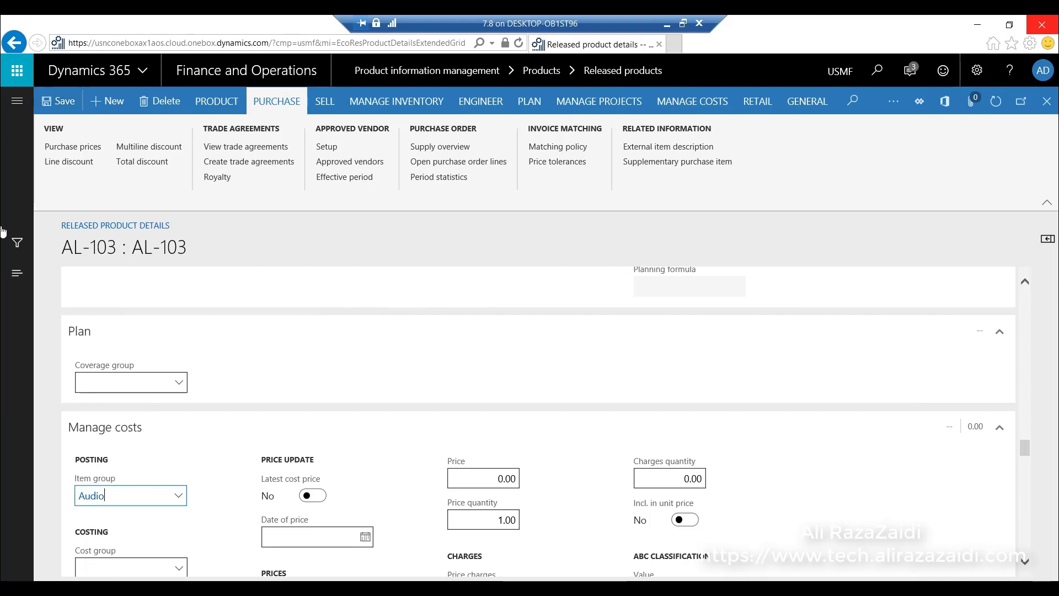
- Go to Sales and marketing > Setup > Categories > Sales categories
click(17, 100)
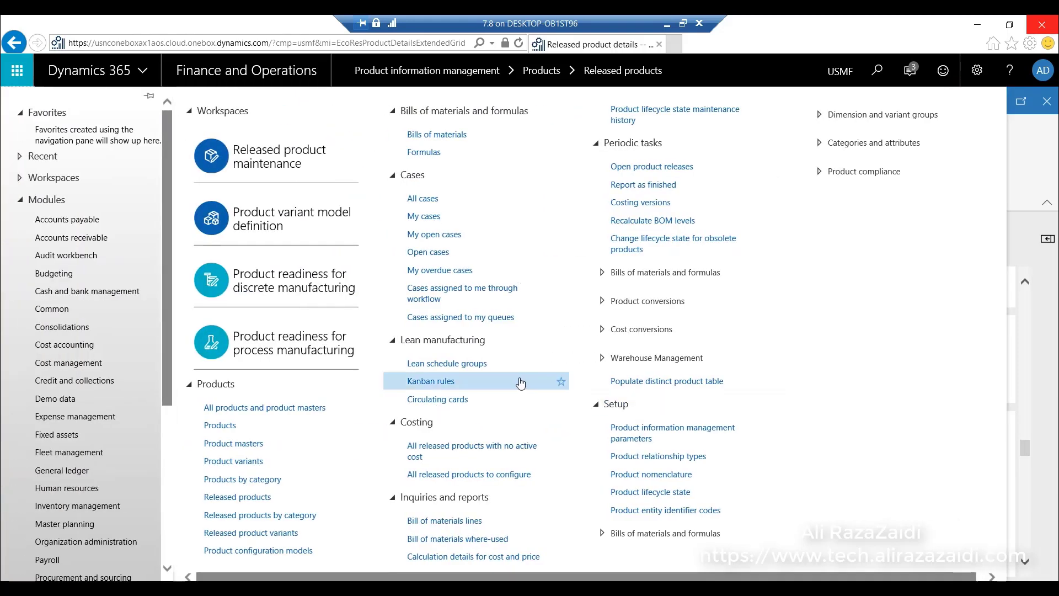
scroll(65, 506, down, 2)
scroll(70, 530, down, 3)
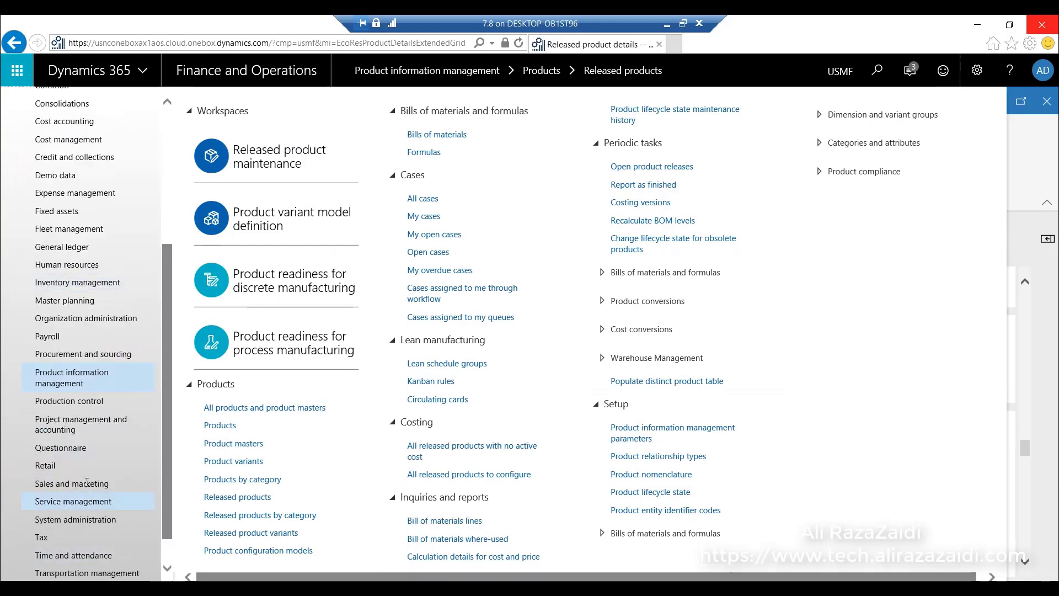
click(49, 485)
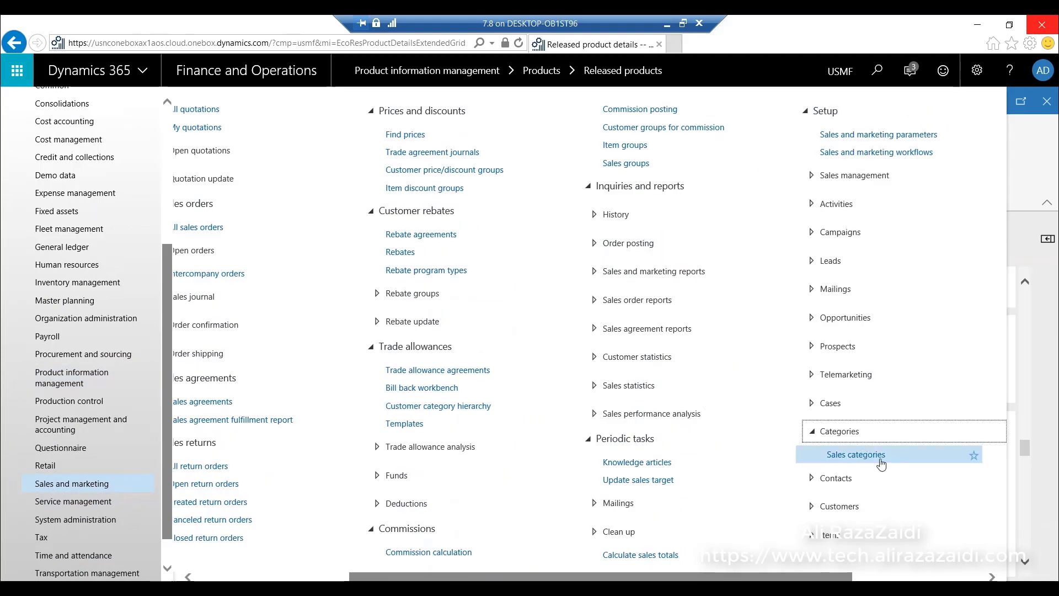
mouse_move(857, 454)
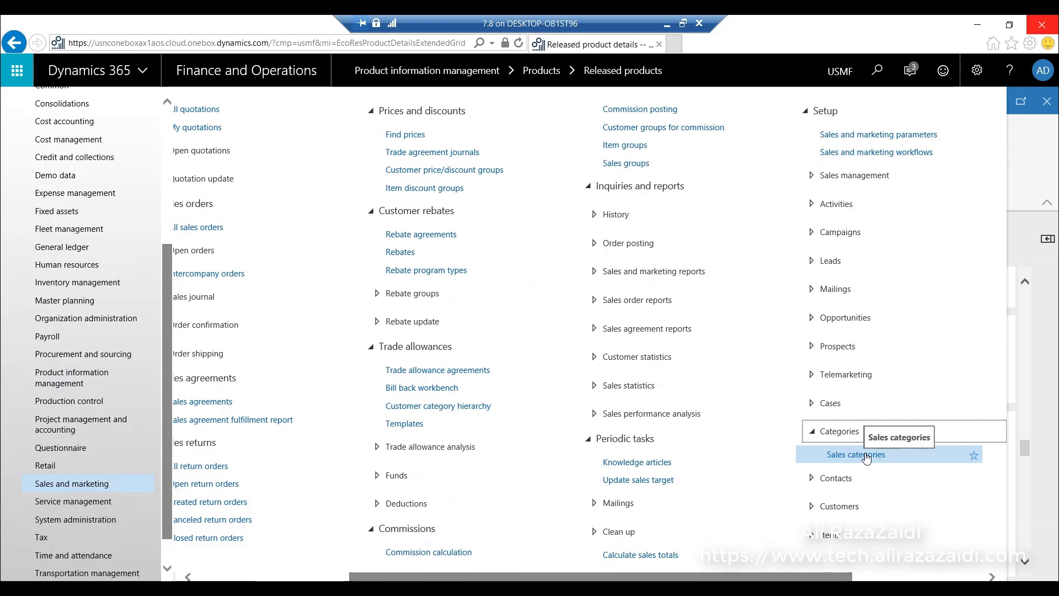
click(857, 454)
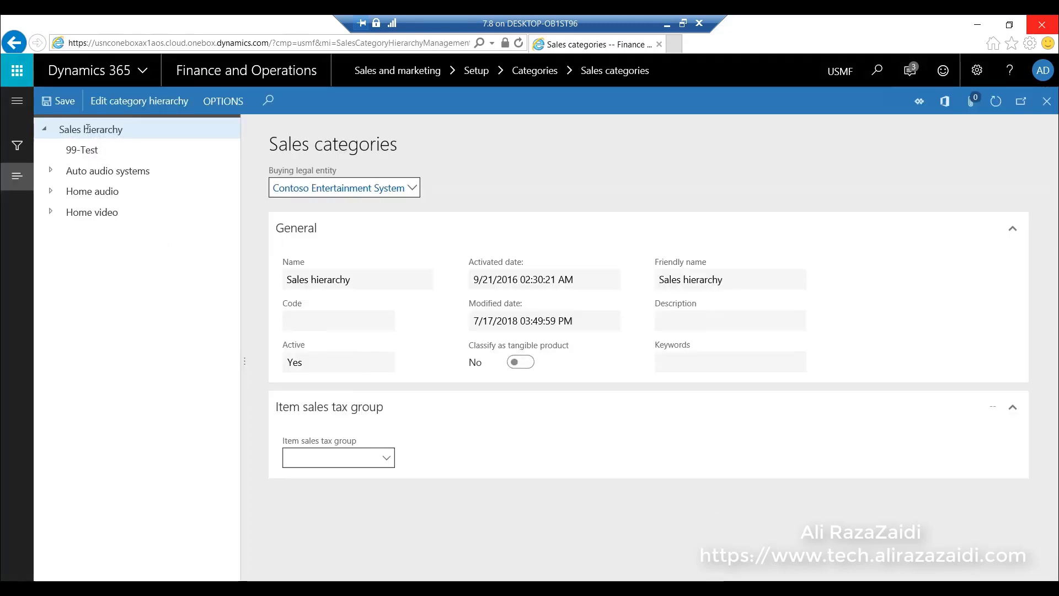
- Add a Sales hierarchy category with name and friendly name AL-SalesCategory
click(129, 105)
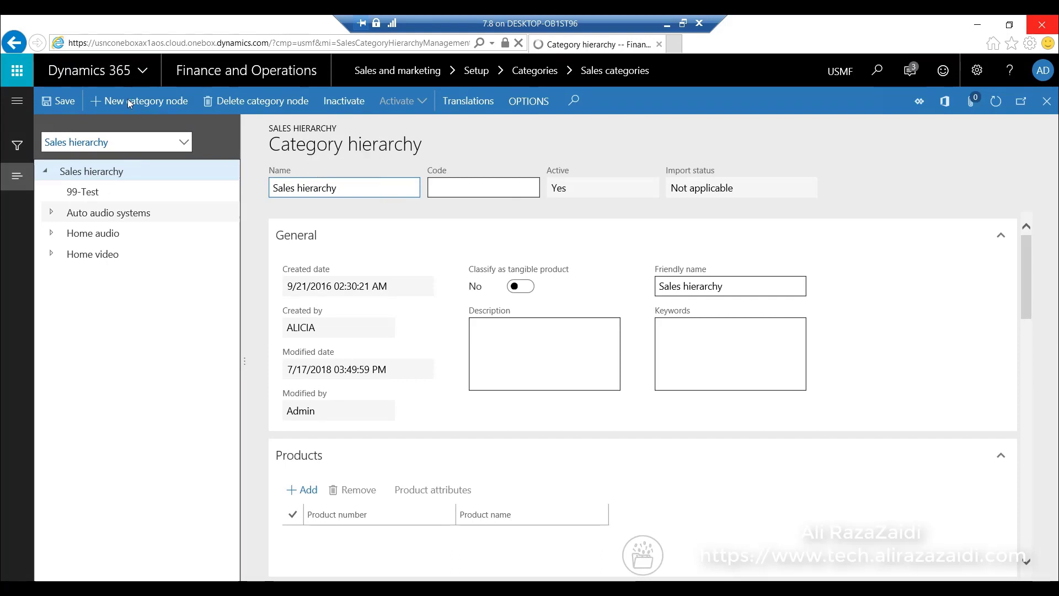
click(129, 104)
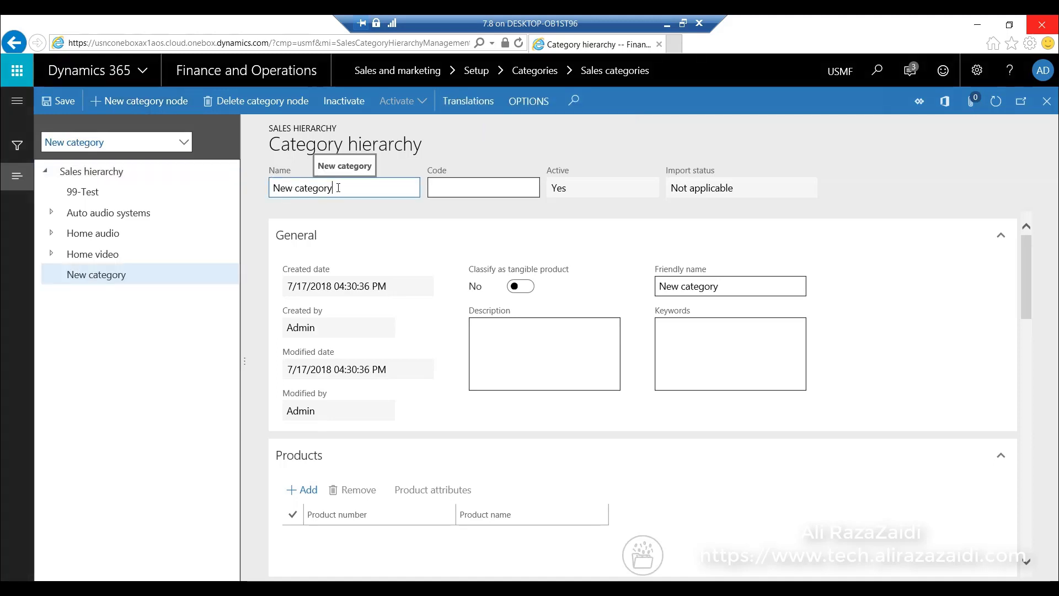
triple_click(314, 188)
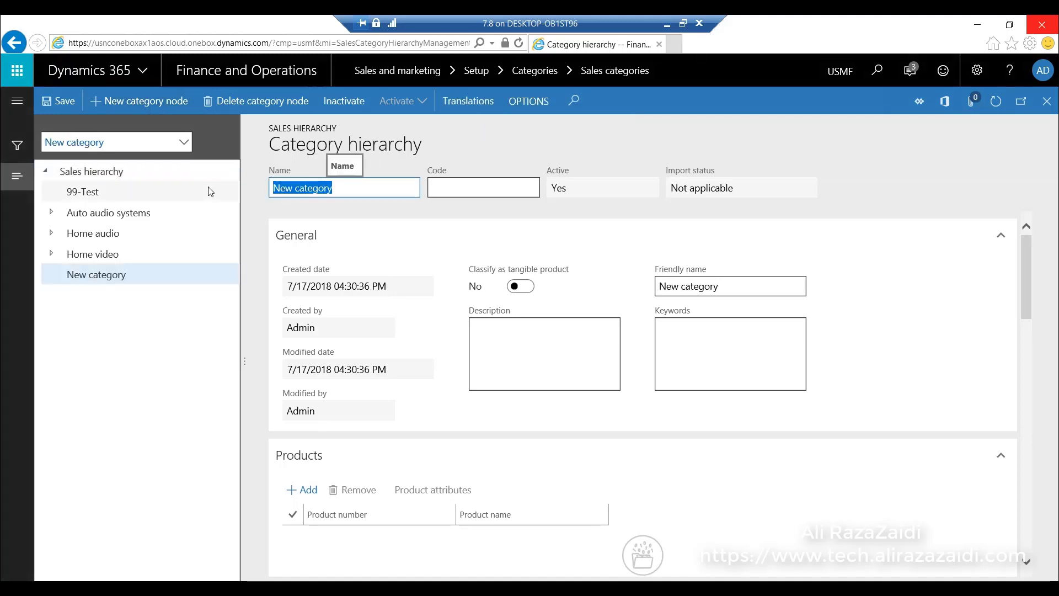
key(BackSpace)
text(AL-Sa)
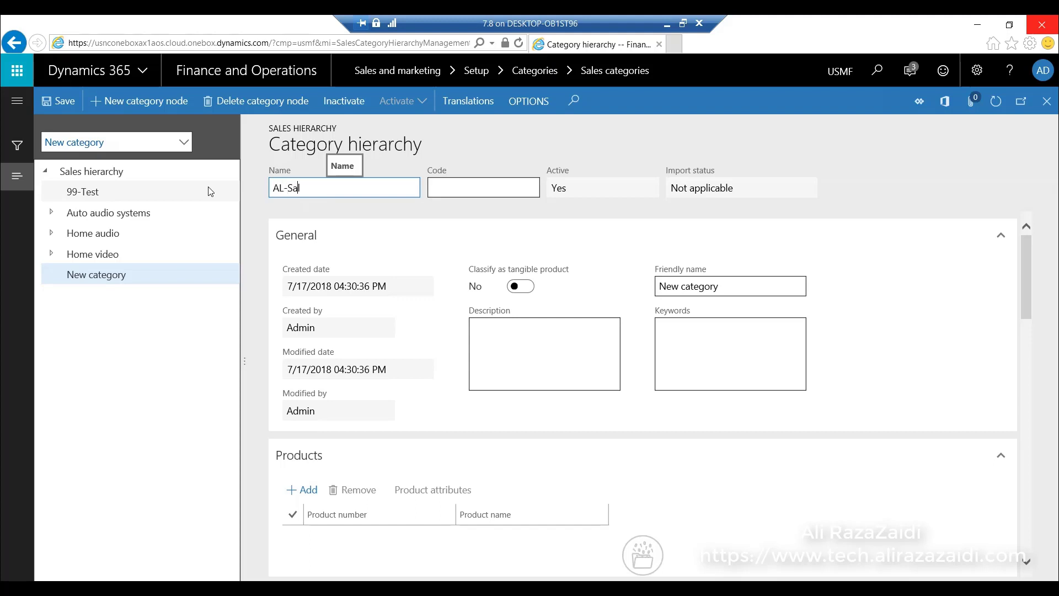
text(les)
key(BackSpace)
key(BackSpace)
text(Category)
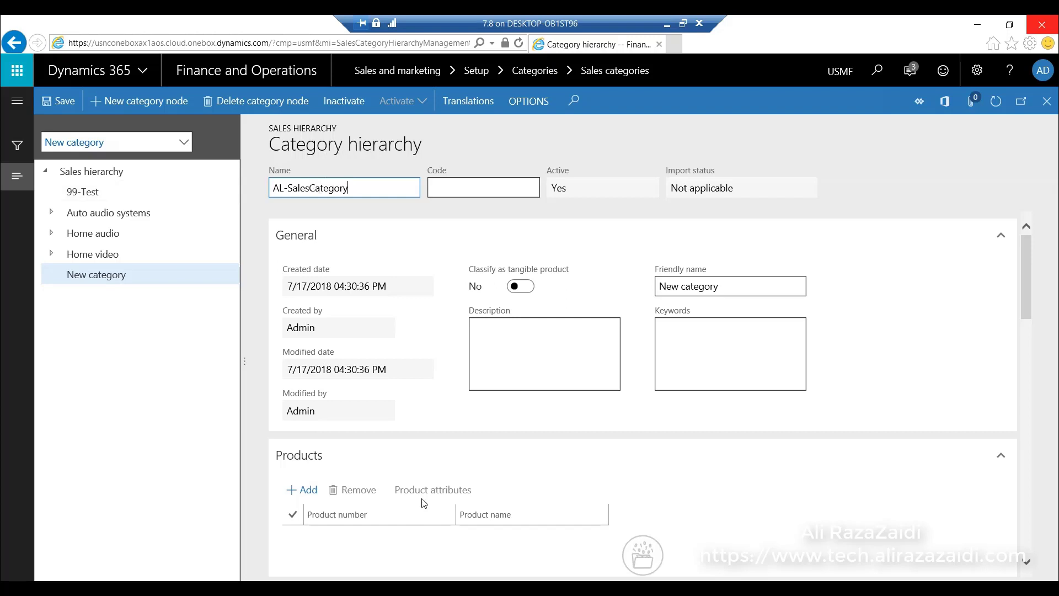
scroll(354, 193, down, 1)
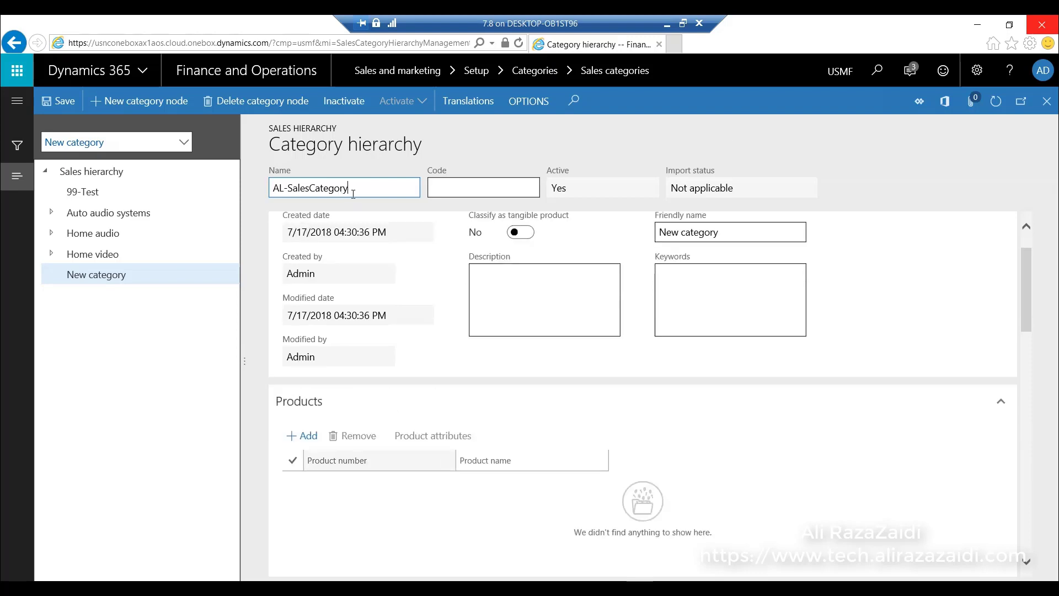
key(ctrl+a)
key(ctrl+c)
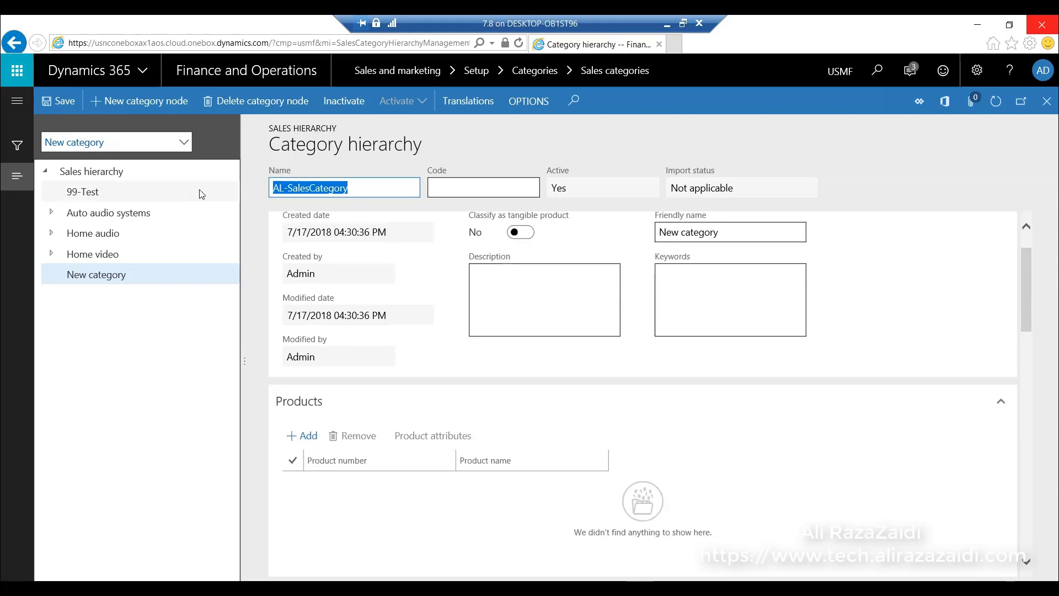
click(723, 236)
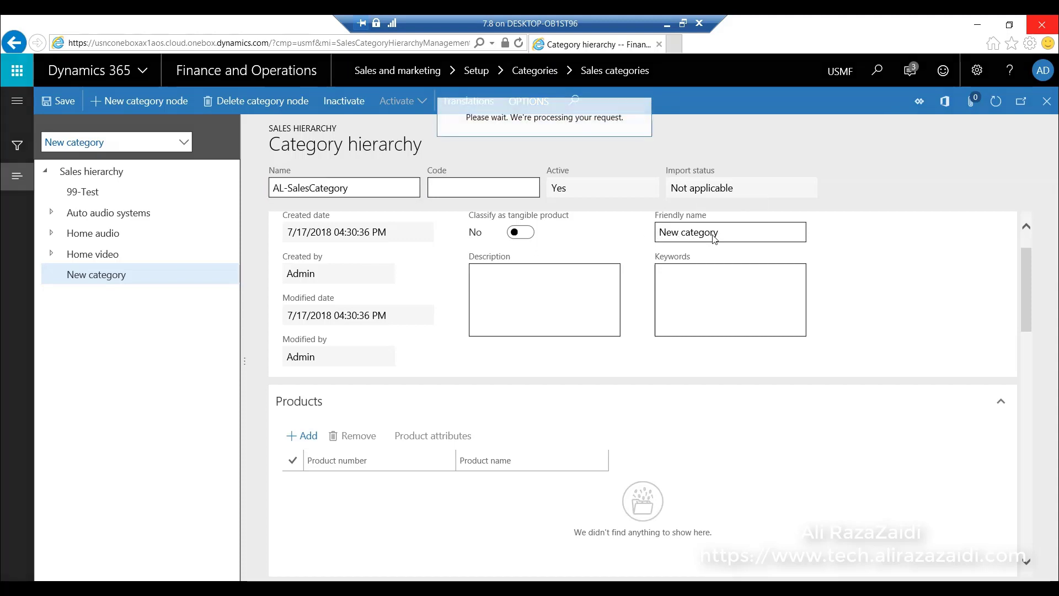
drag(724, 230, 655, 230)
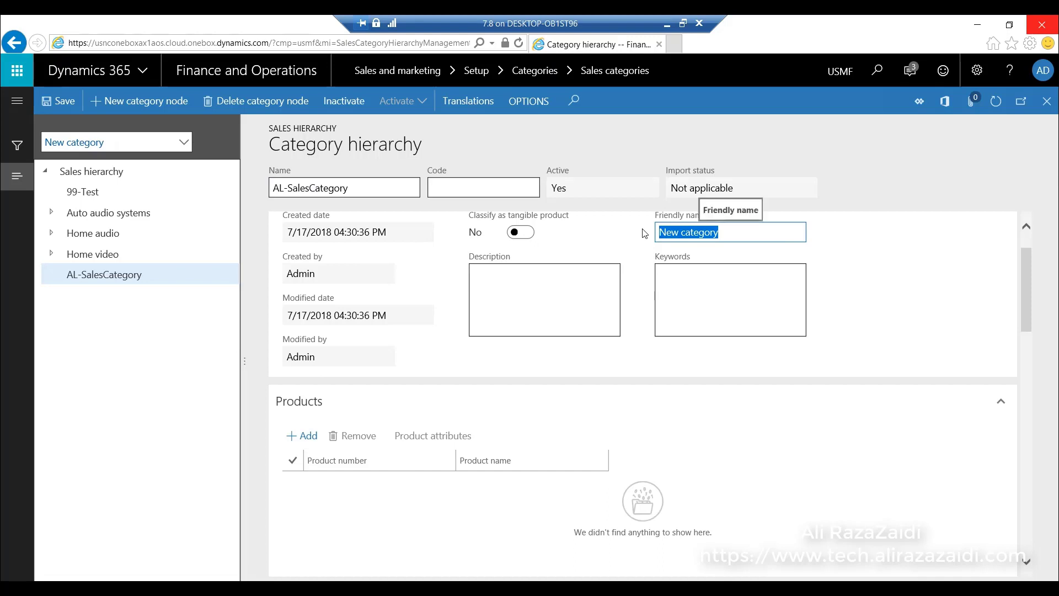
key(ctrl+v)
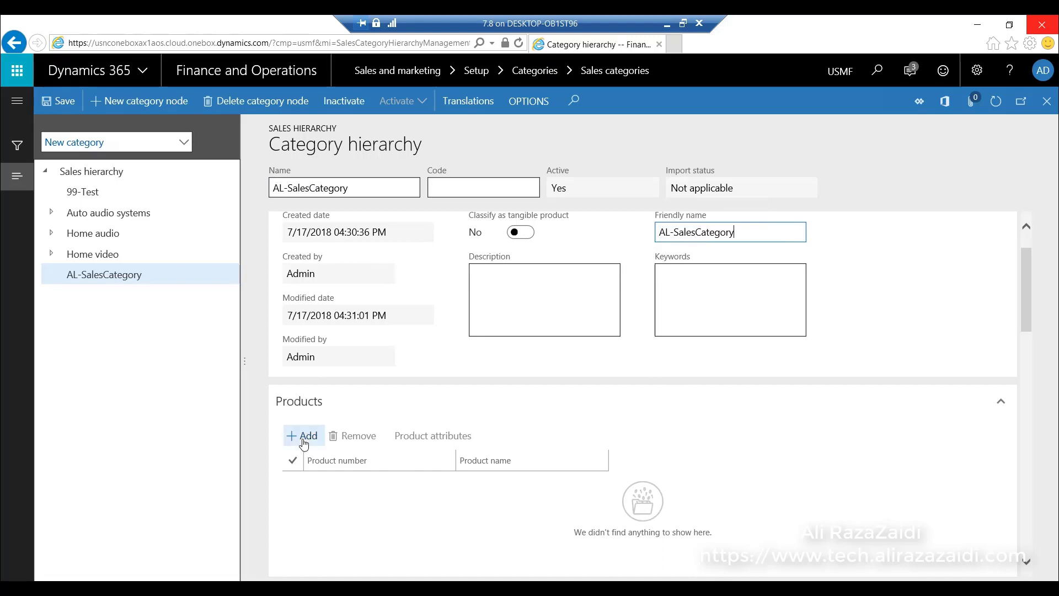
- Filter available products to AL-103 and add it to AL-SalesCategory's products
click(304, 443)
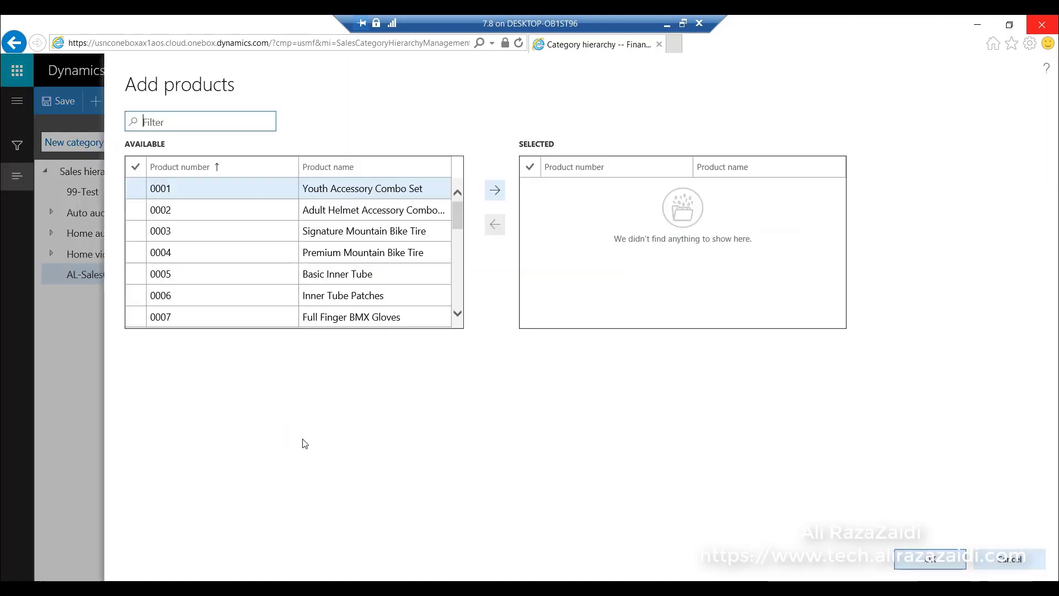
click(191, 167)
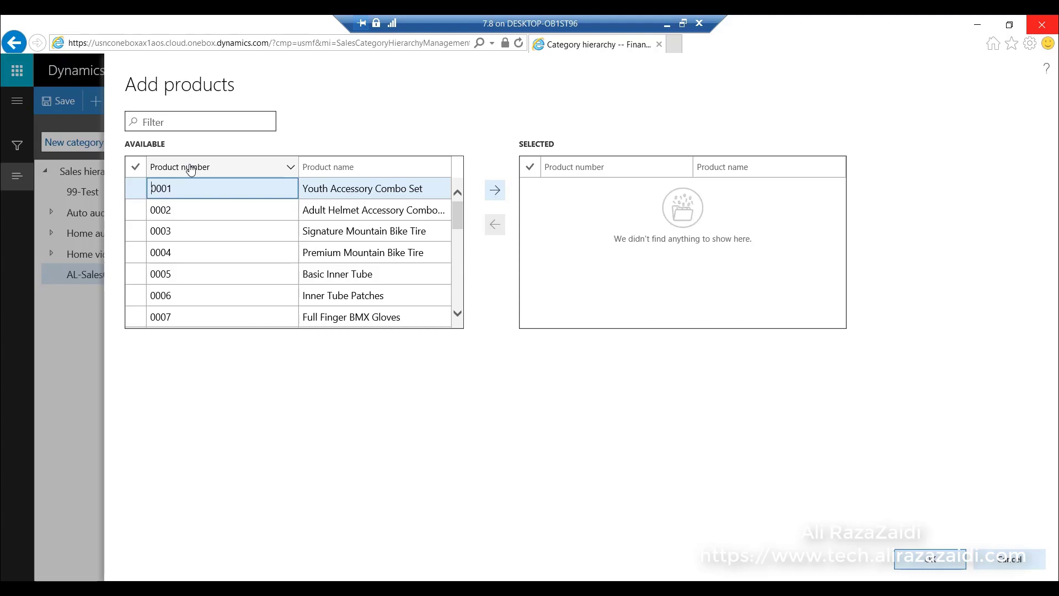
click(189, 169)
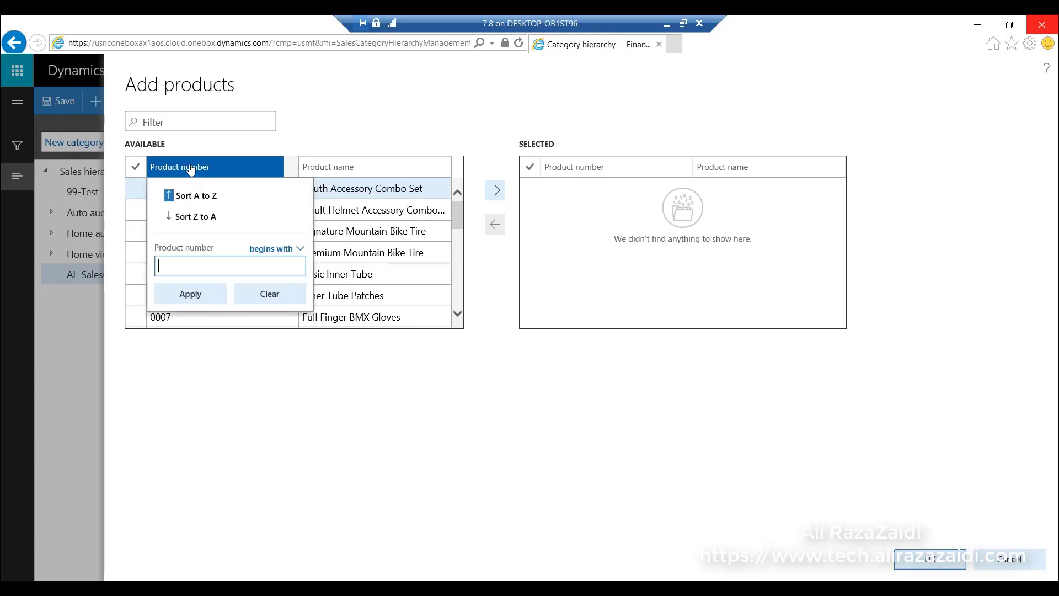
text(a)
text(AL)
text(103)
key(Return)
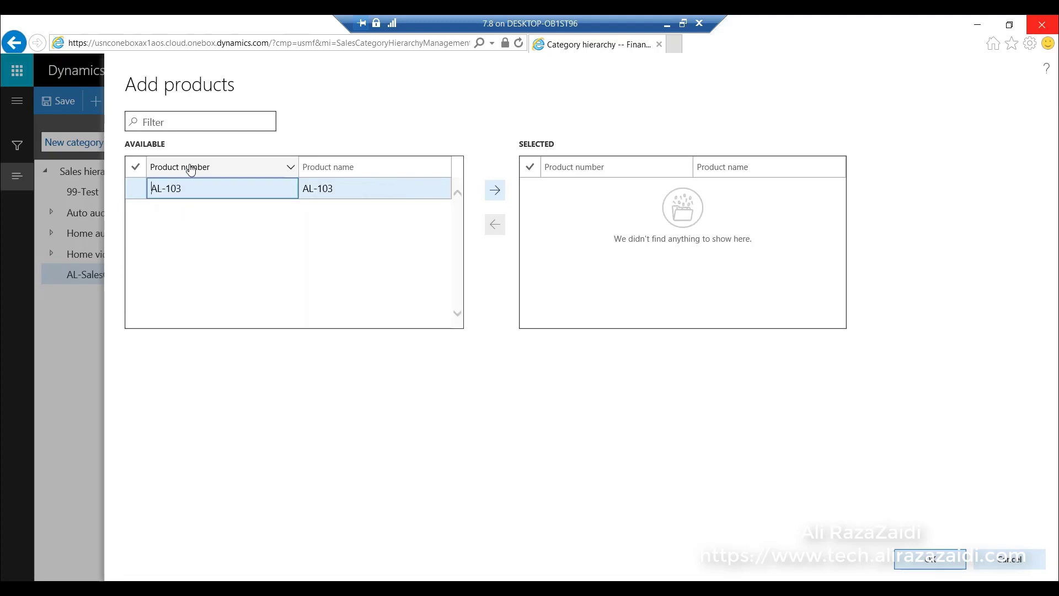
click(496, 190)
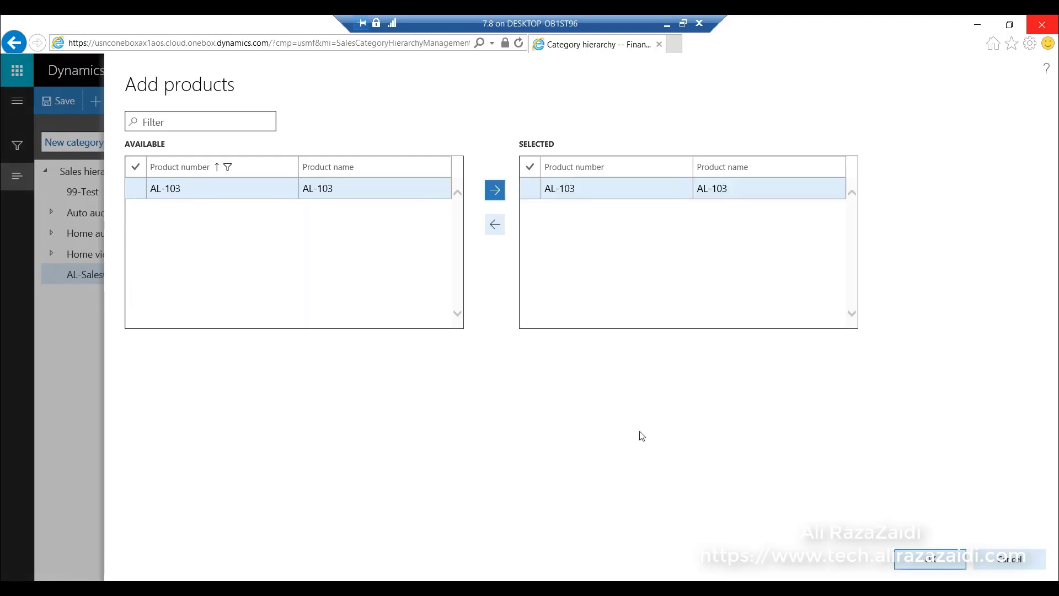
click(930, 558)
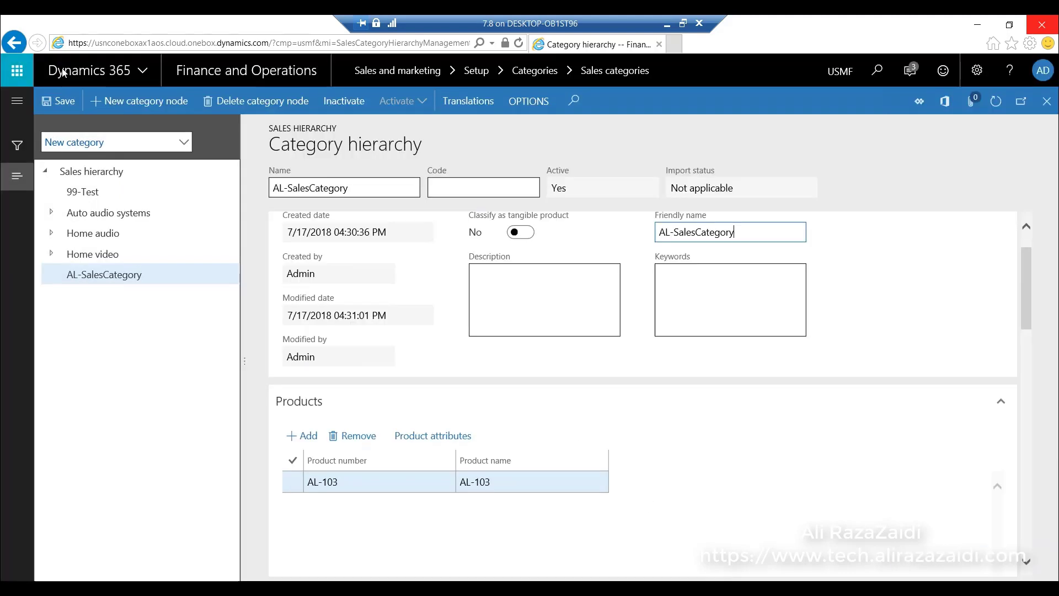
- Save the category changes, refresh the category tree pane, and bring up the modules pane
click(74, 110)
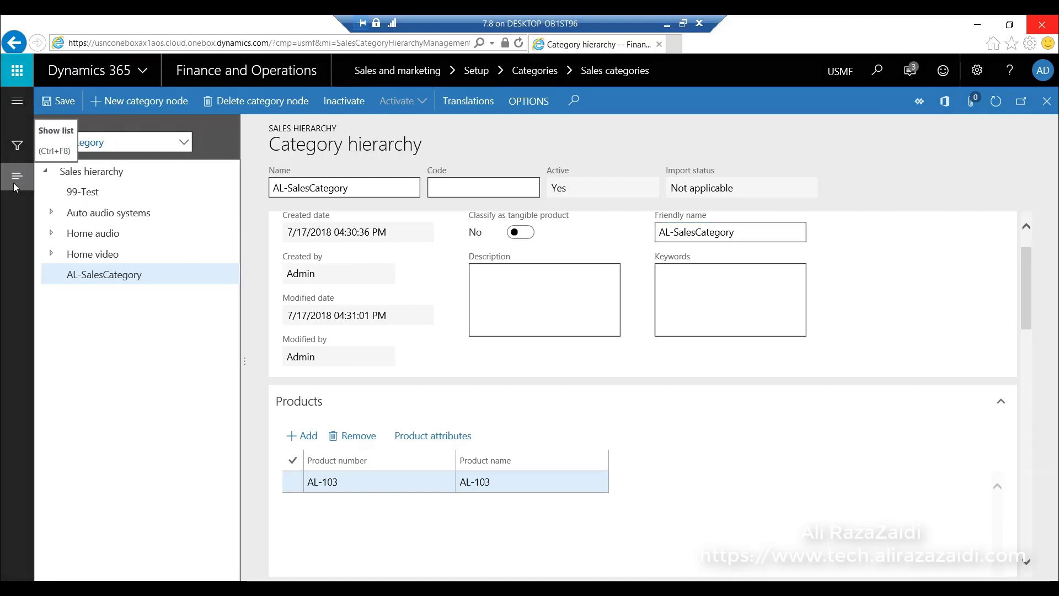
click(14, 177)
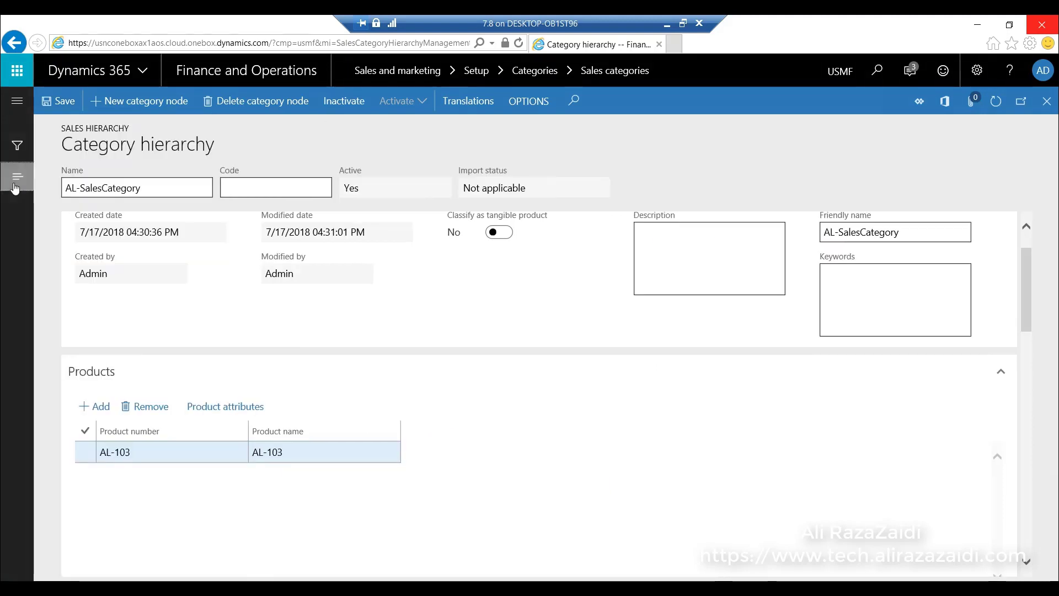
click(14, 187)
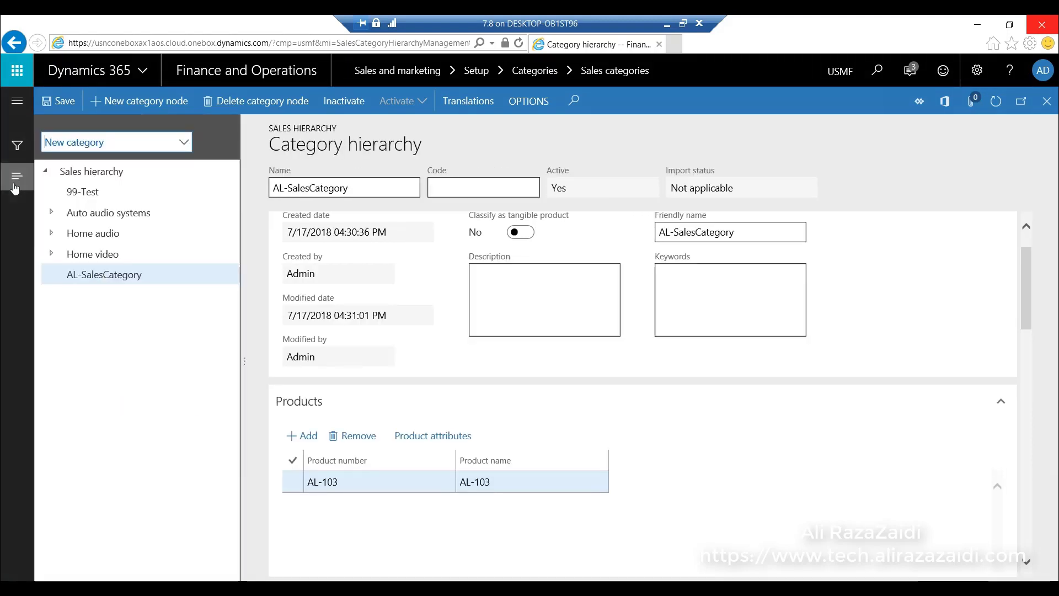
click(21, 99)
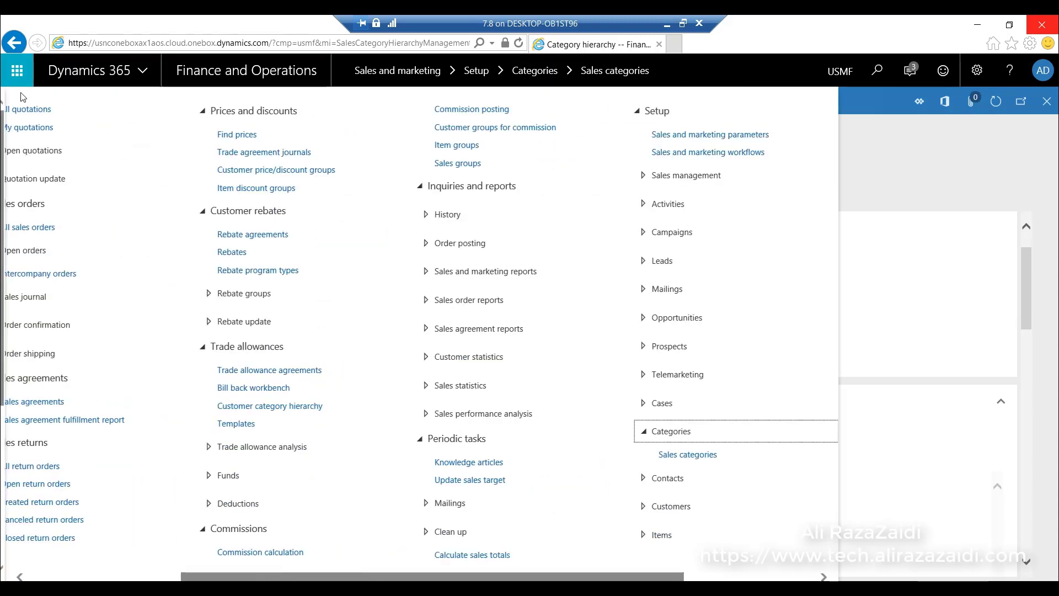
- Go to Product information management > Products > Released products by category
click(437, 577)
drag(437, 577, 236, 577)
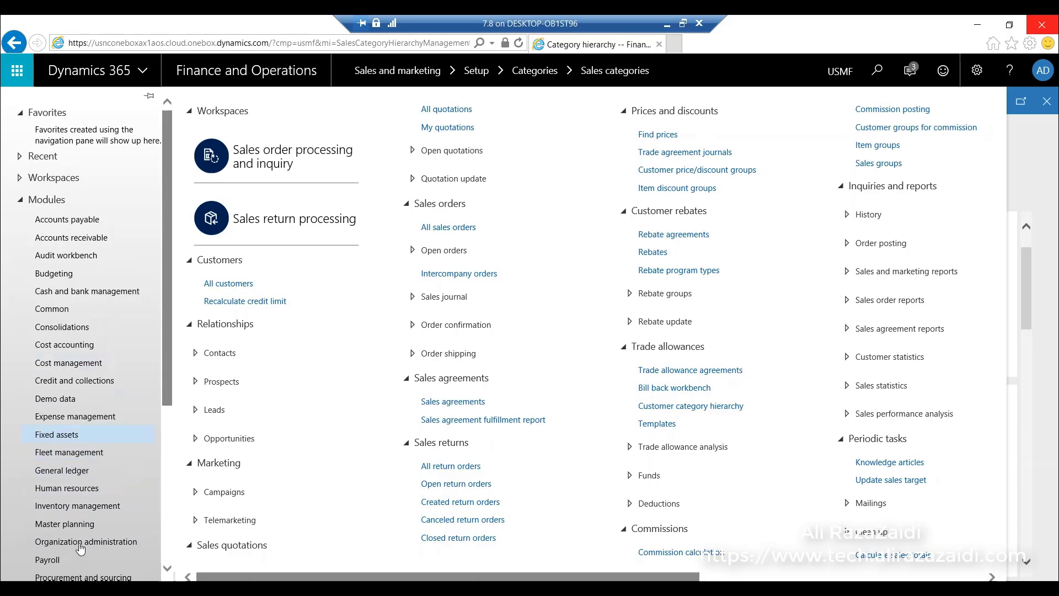
scroll(73, 434, down, 3)
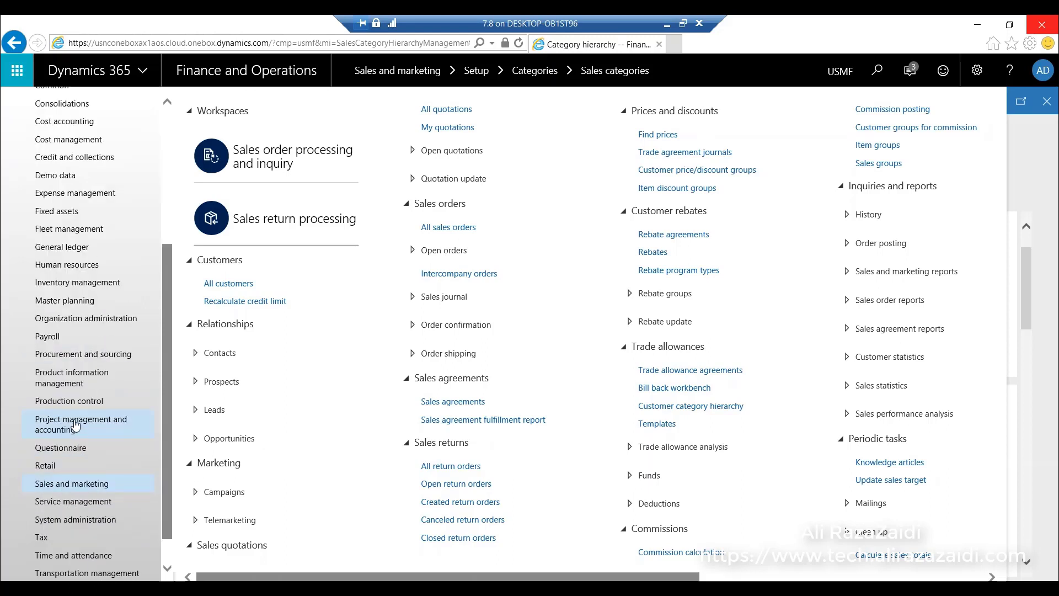
click(71, 381)
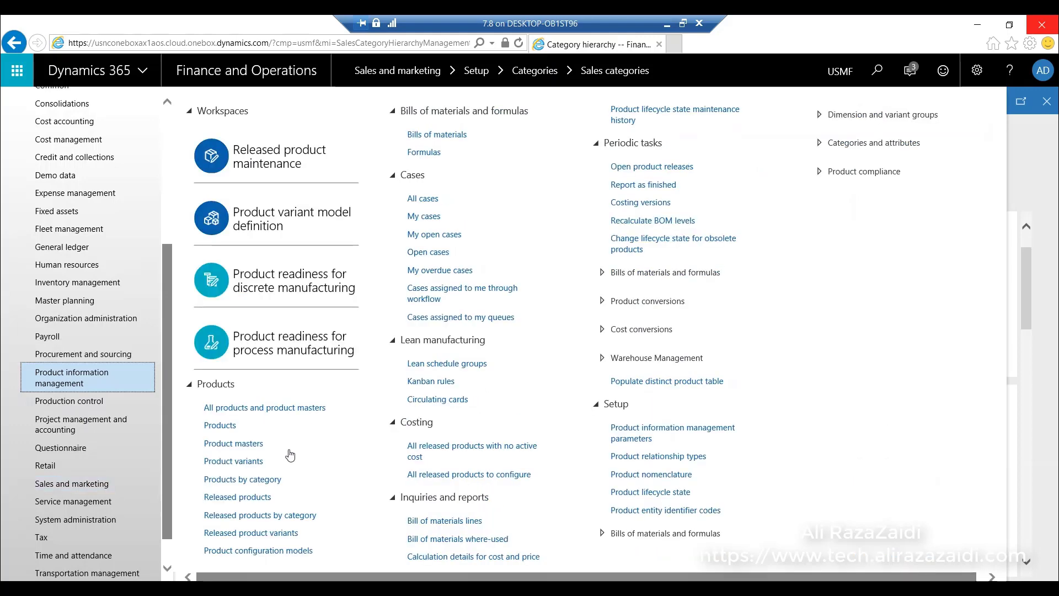
click(222, 518)
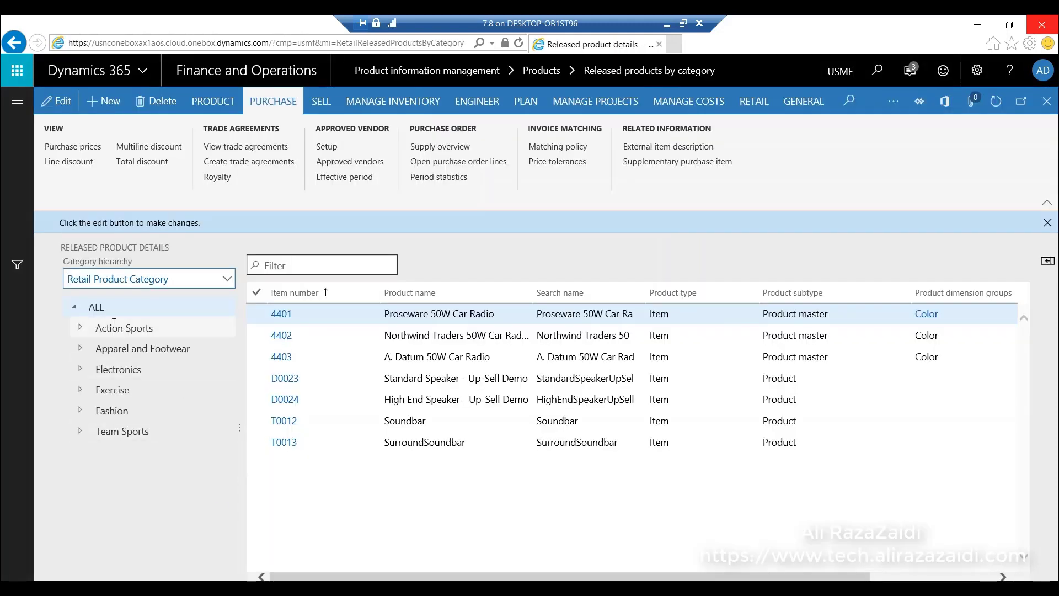
- Switch the category hierarchy to Sales hierarchy and view AL-SalesCategory's products, showing AL-103
click(227, 280)
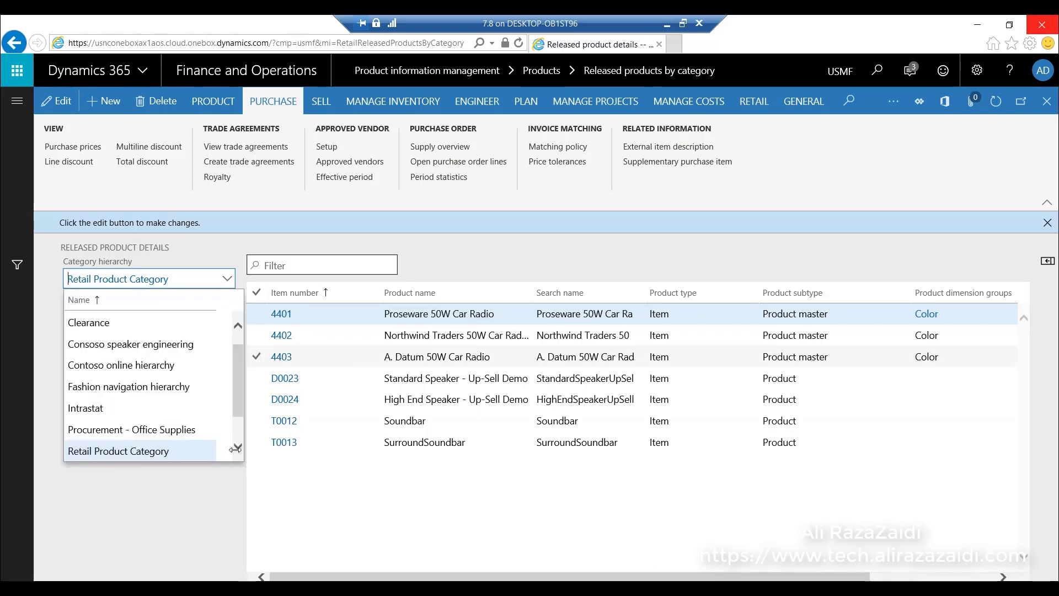
click(238, 448)
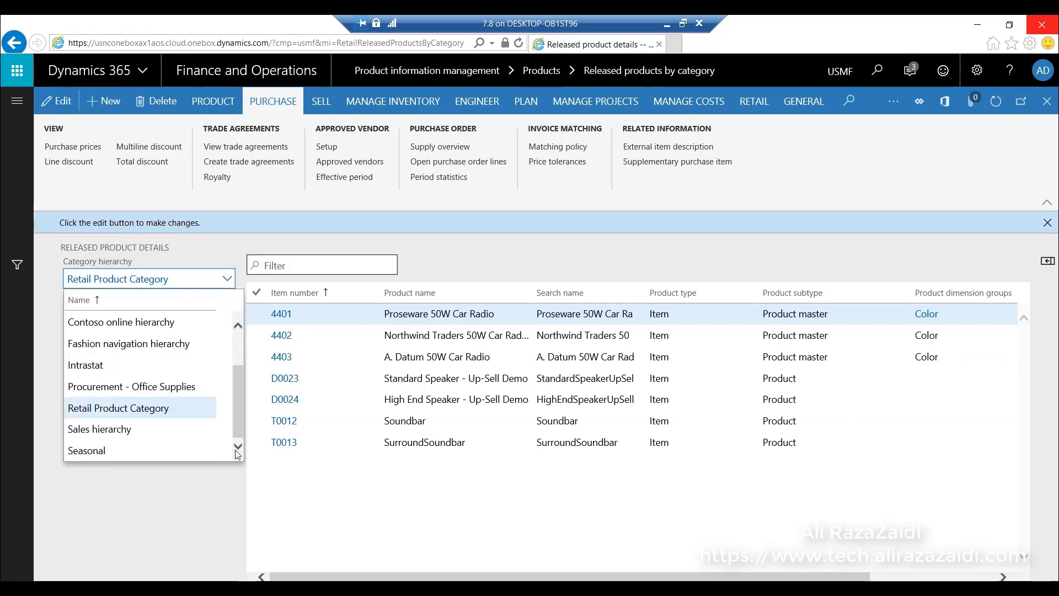
click(101, 430)
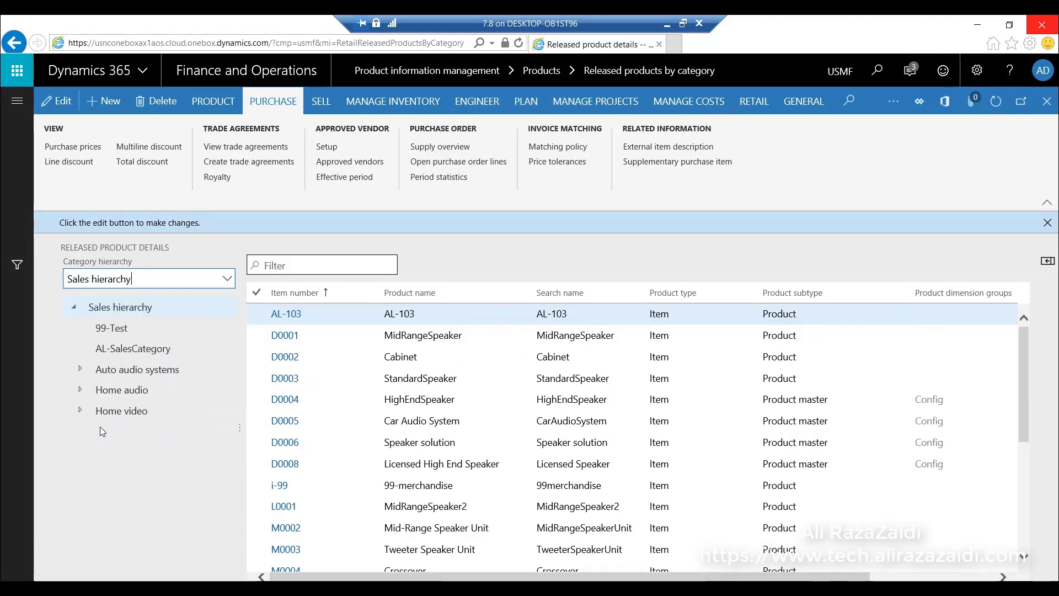
click(126, 353)
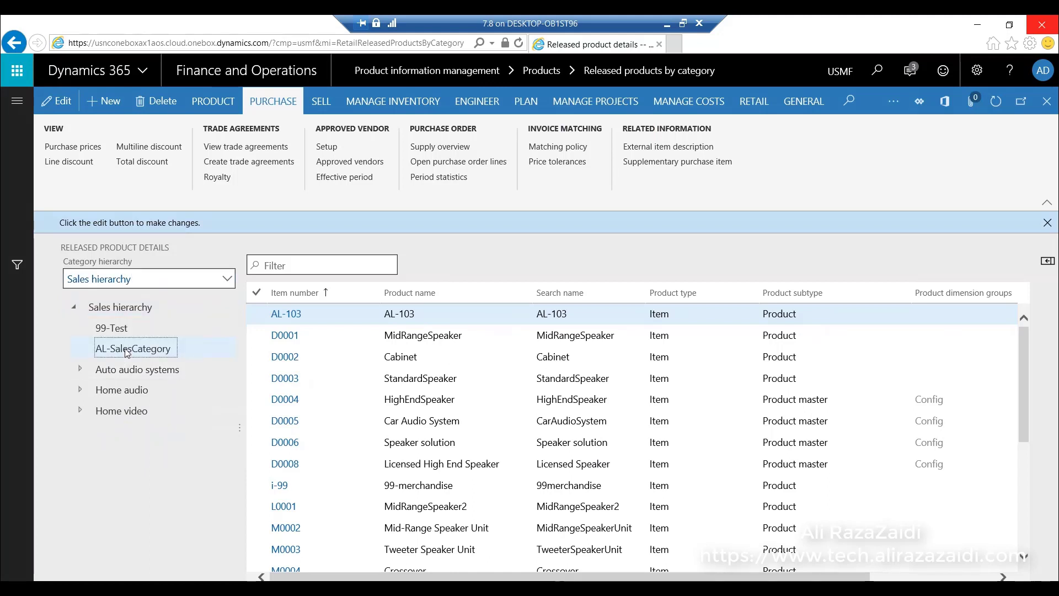